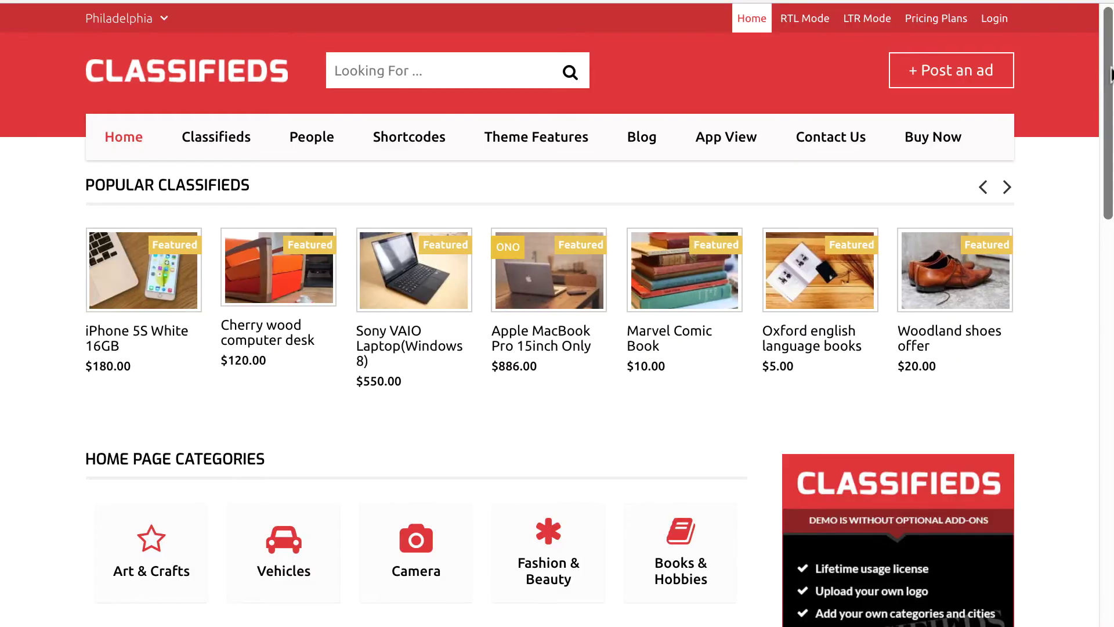
# - Scroll down the Classifieds theme demo page
pyautogui.moveTo(1108, 74); pyautogui.dragTo(1112, 59)
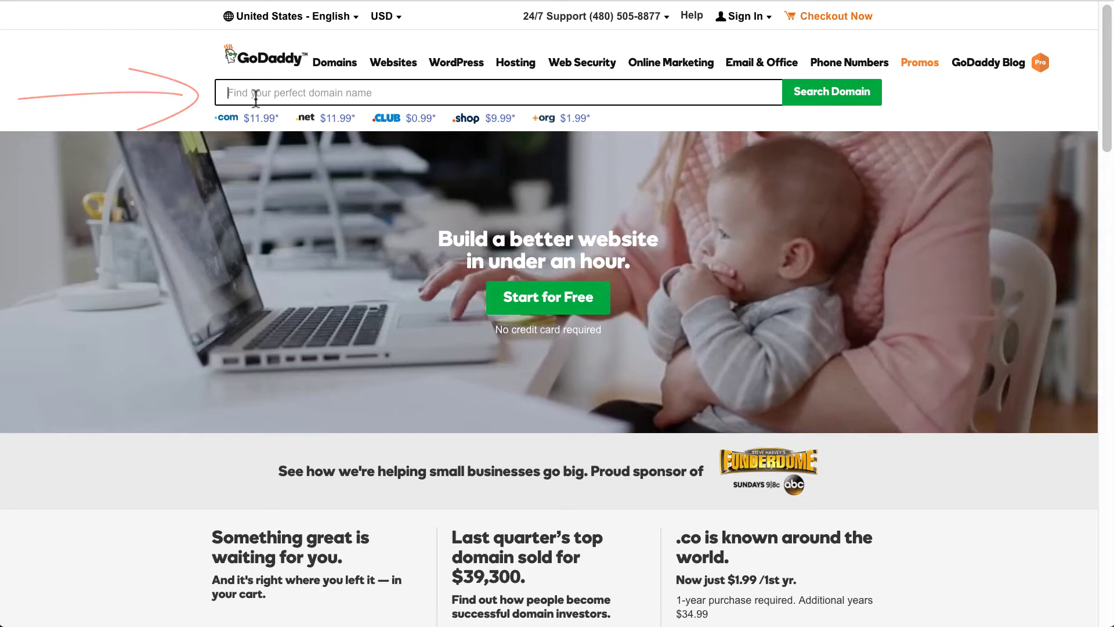
# - Search GoDaddy for the domain name realestatedirectoryusa
pyautogui.click(252, 94)
pyautogui.write('reale')
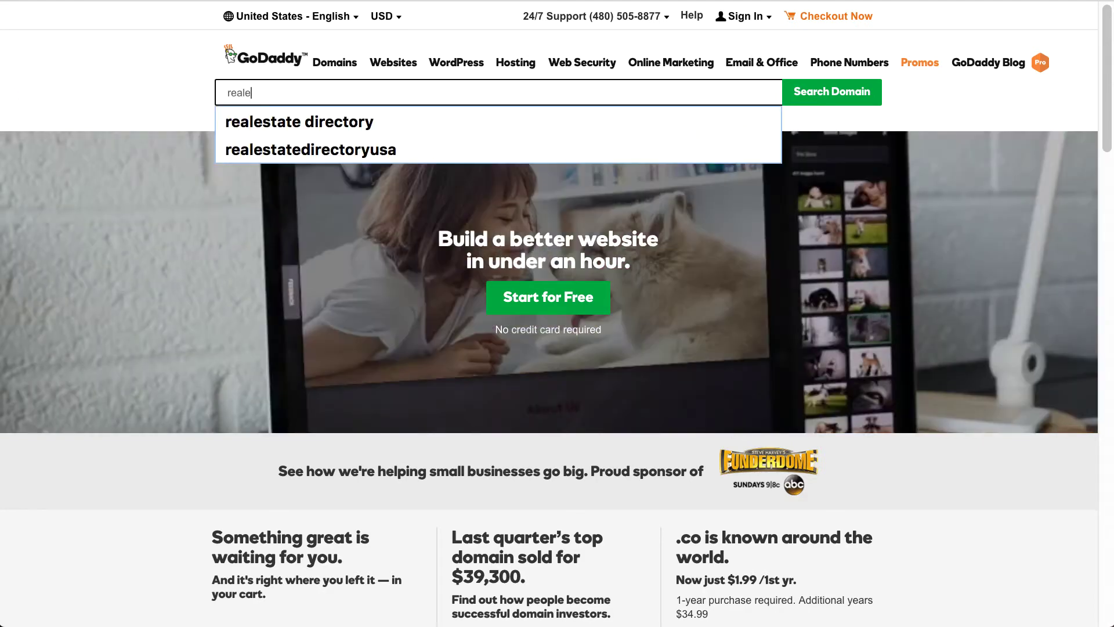
pyautogui.write('statedire')
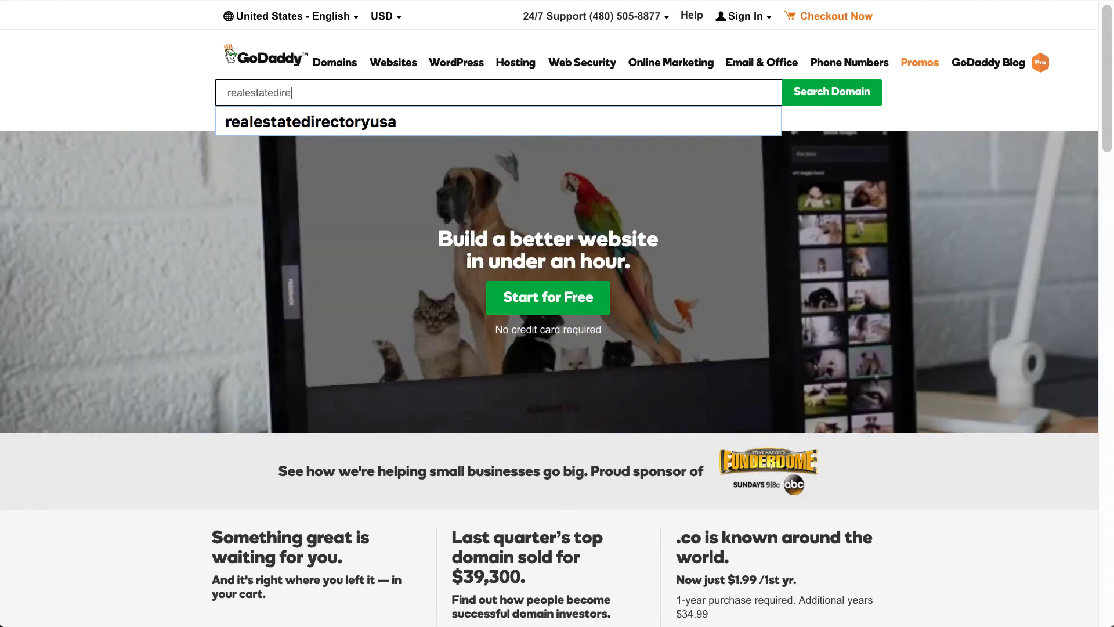
pyautogui.write('ctoryusa')
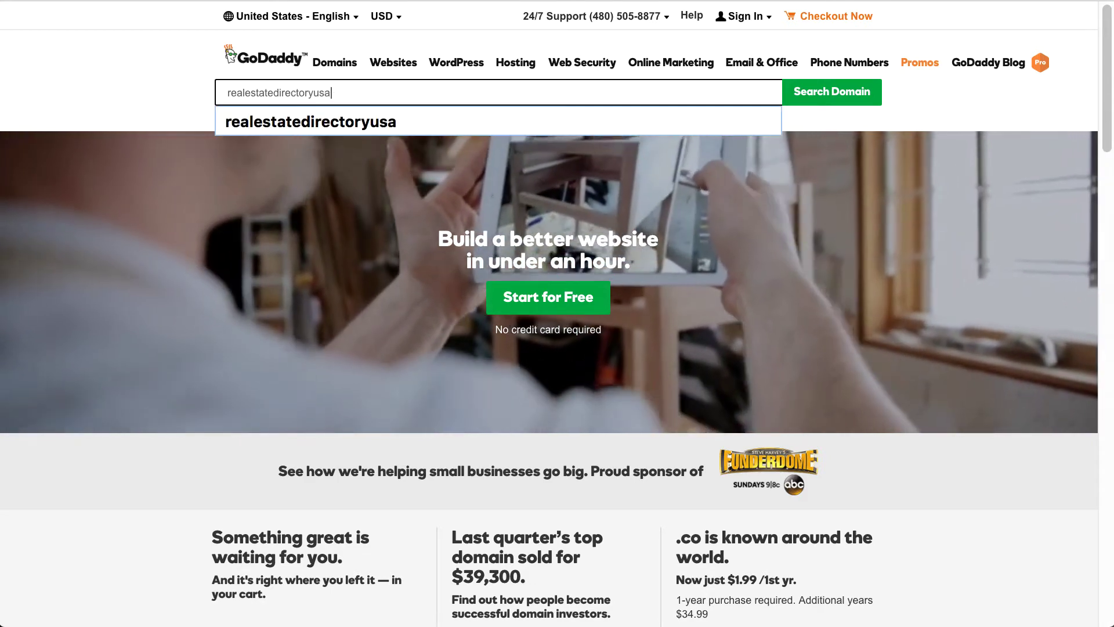
pyautogui.press('Return')
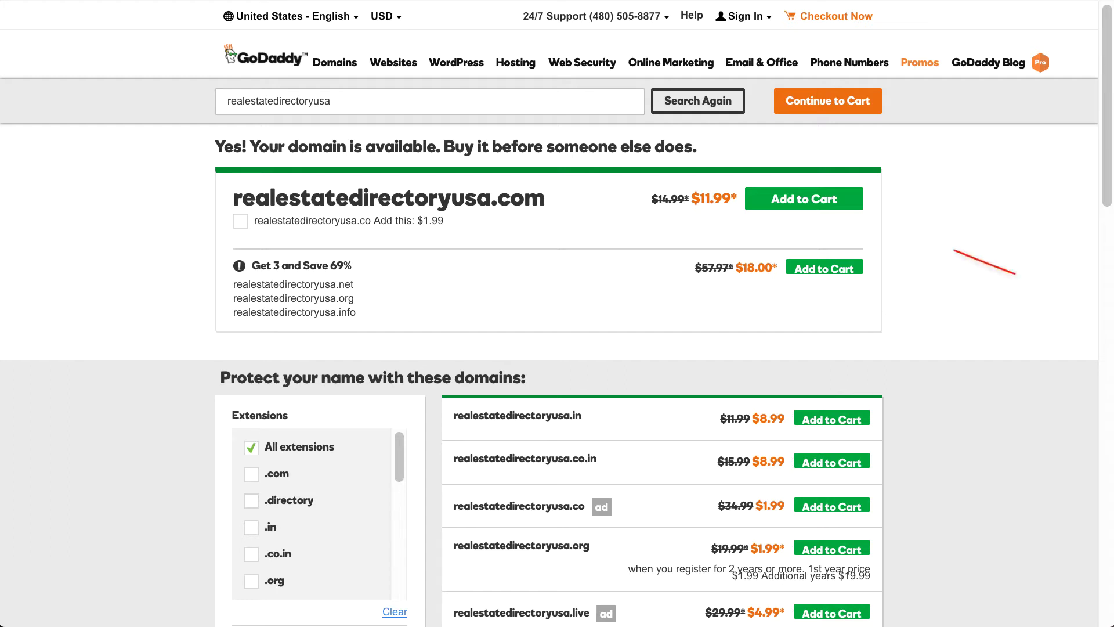
# - Add realestatedirectoryusa.com to the cart for 2 years without privacy, then check out
pyautogui.click(830, 204)
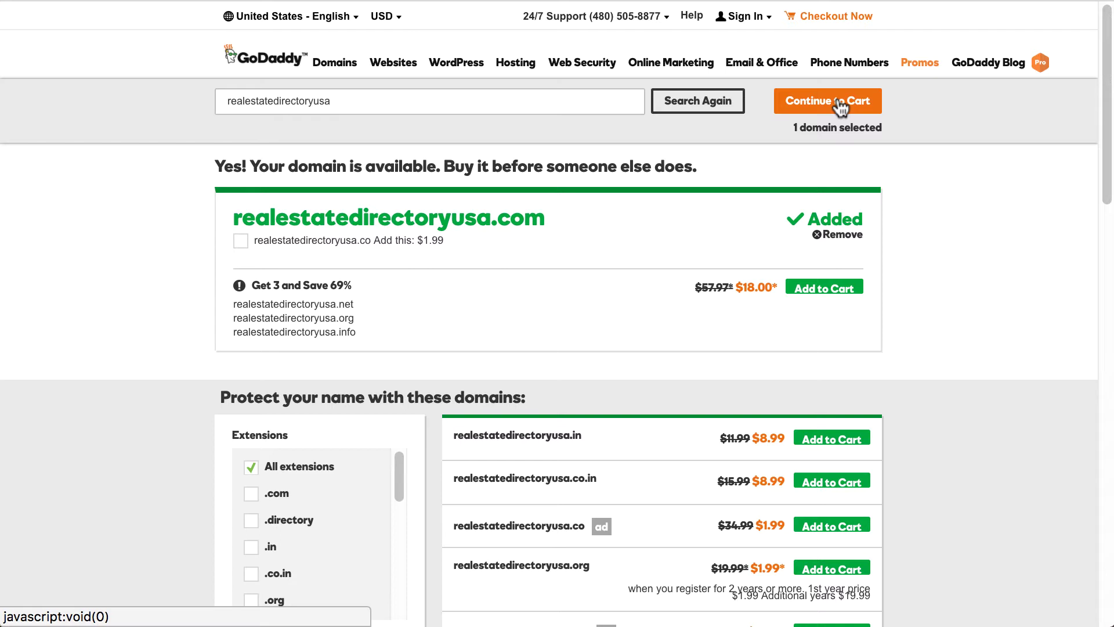
pyautogui.click(839, 104)
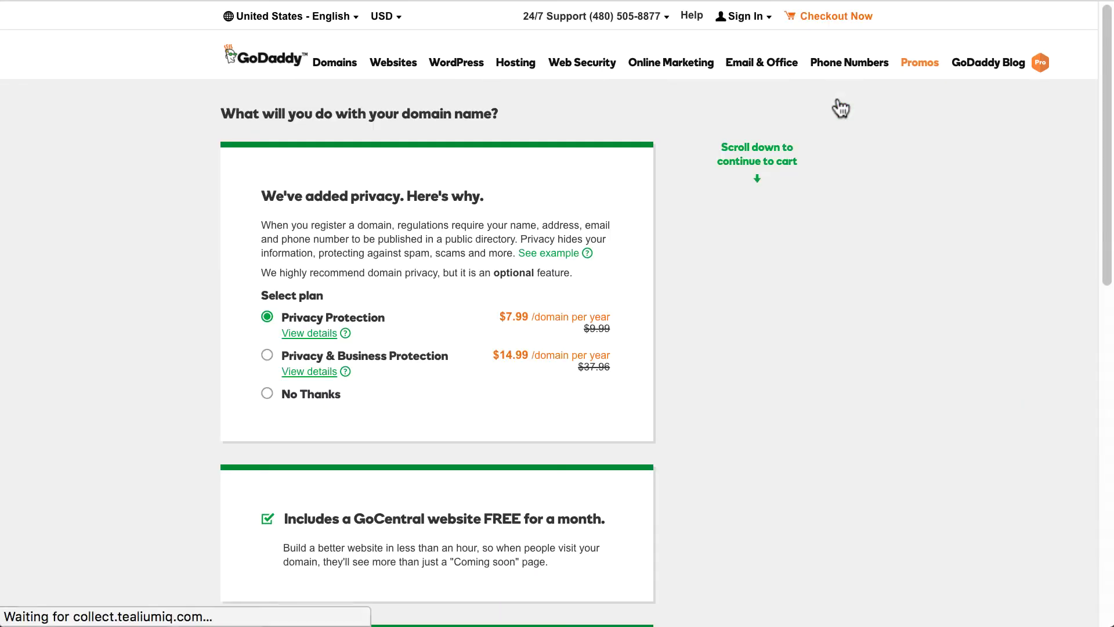
pyautogui.moveTo(1108, 88); pyautogui.dragTo(1108, 252)
pyautogui.click(604, 498)
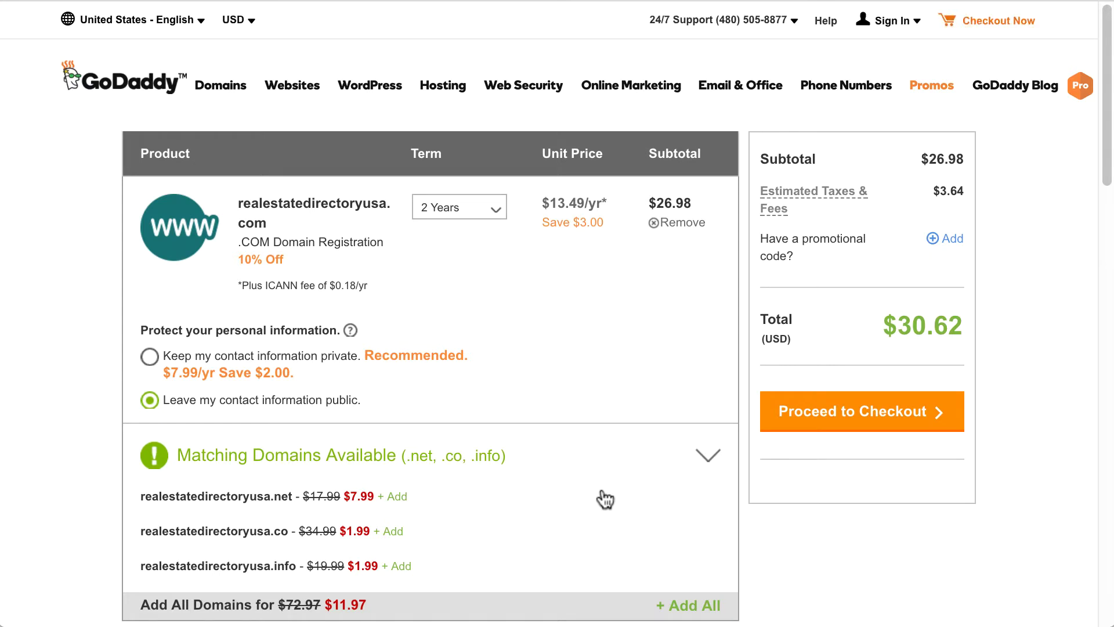
pyautogui.click(499, 218)
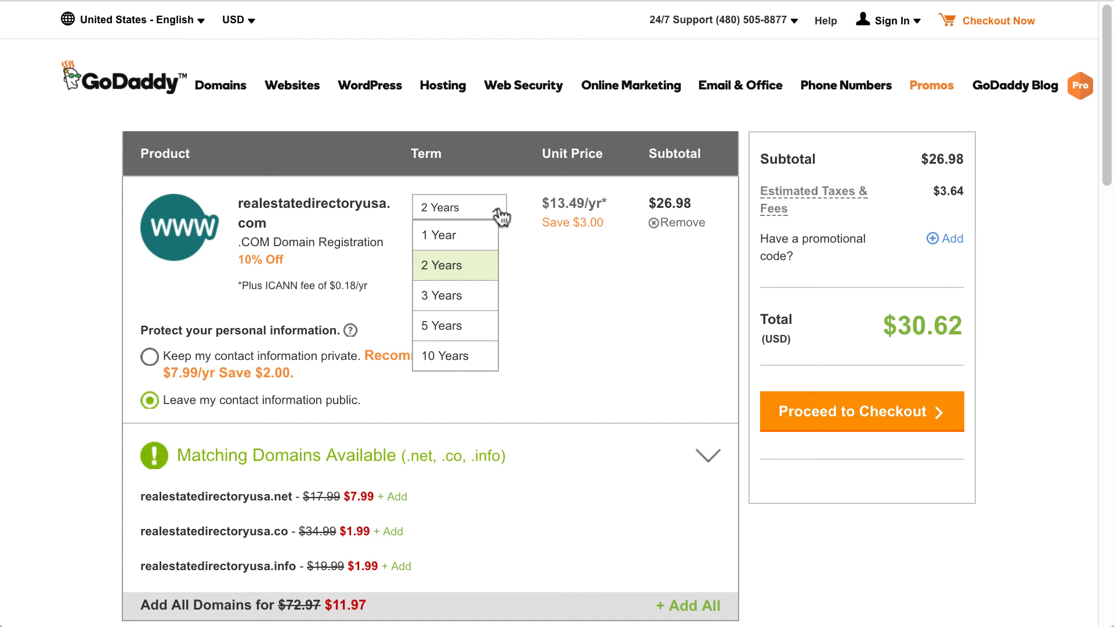
pyautogui.click(500, 217)
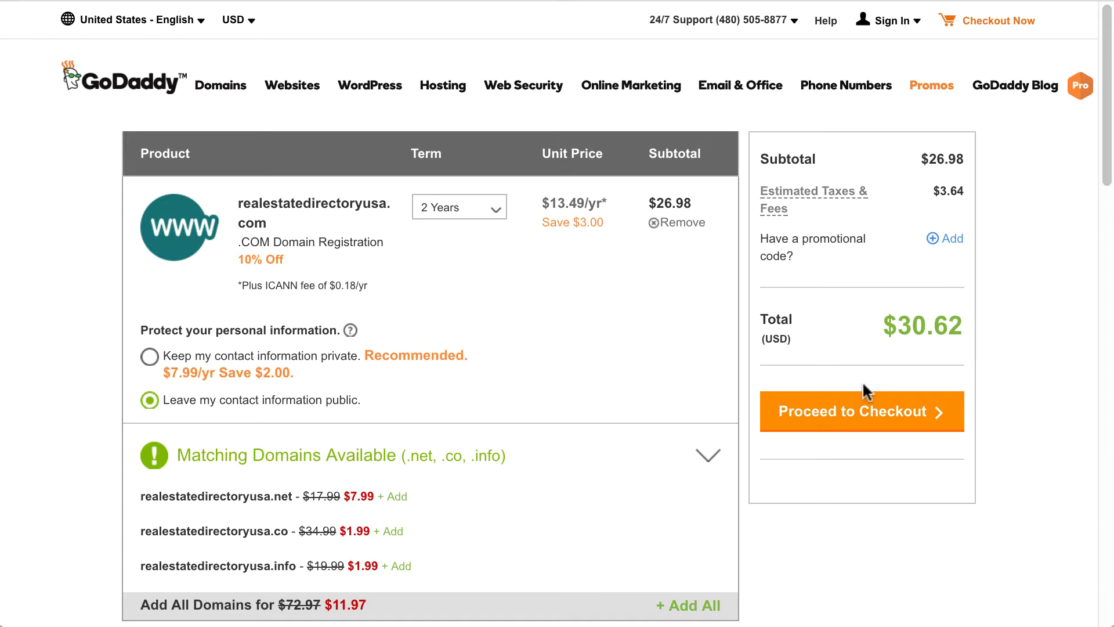
pyautogui.click(907, 420)
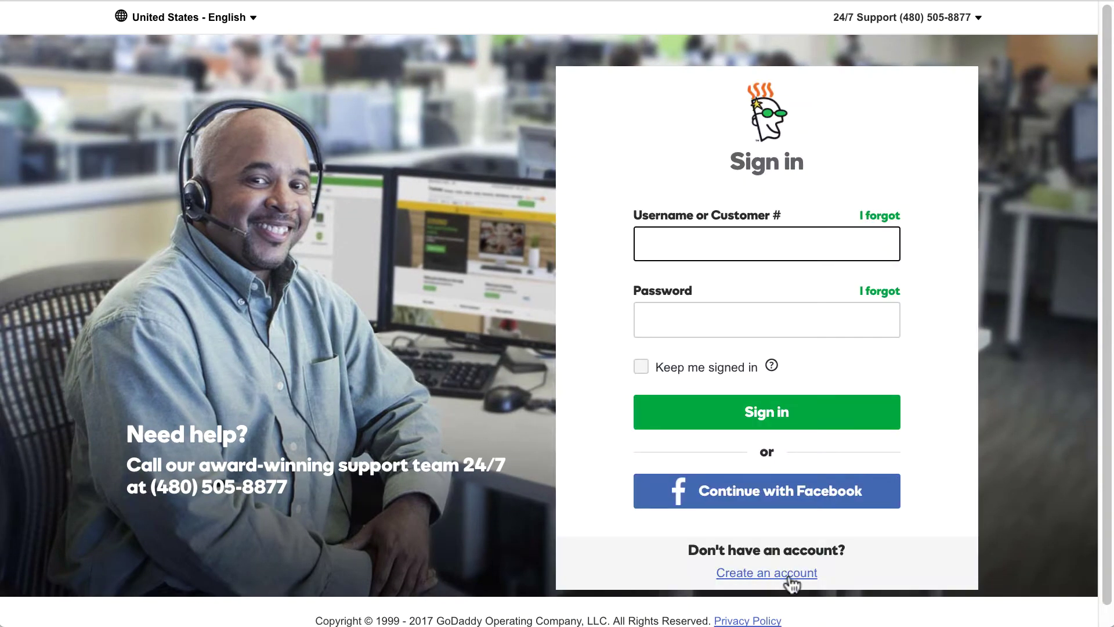
# - Create a new GoDaddy account with an e-mail address and the pasted password
pyautogui.click(791, 580)
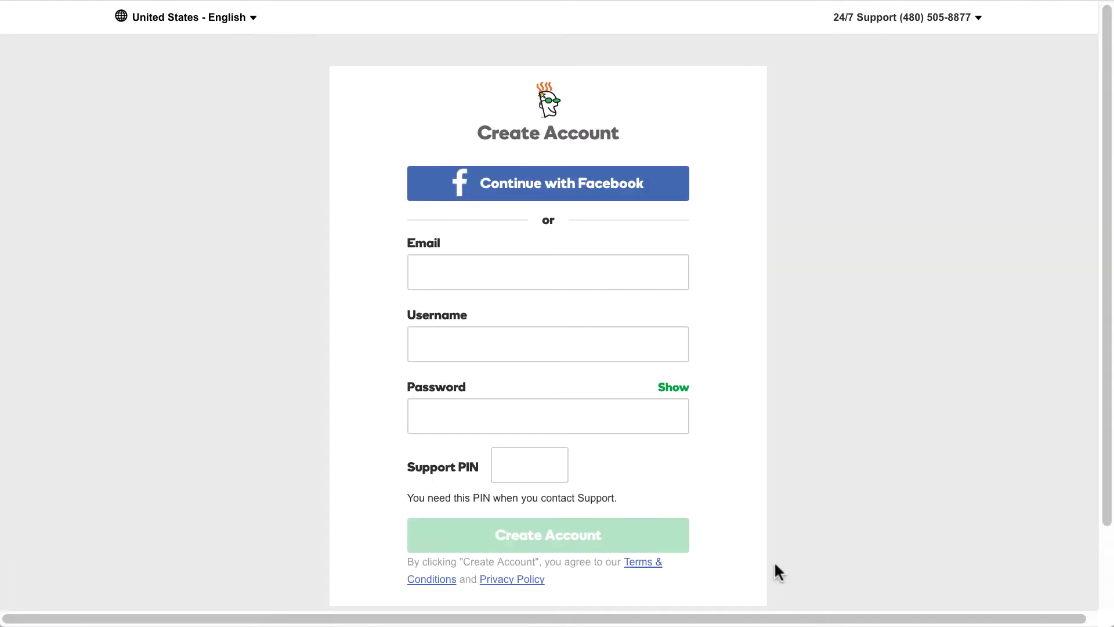
pyautogui.click(522, 271)
pyautogui.write('username@gmail.com')
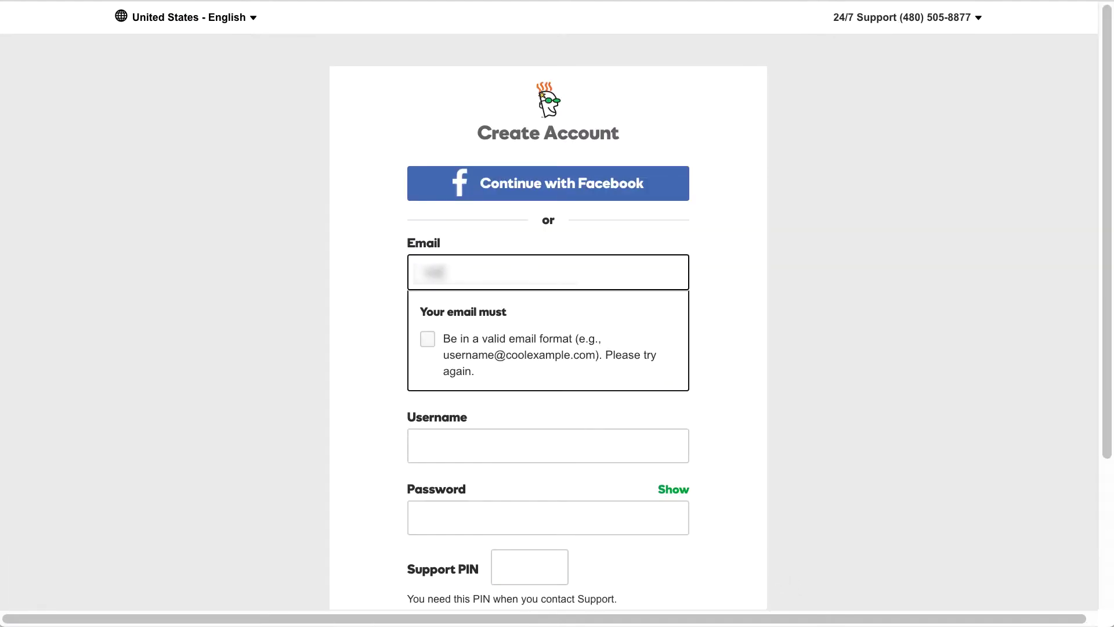
pyautogui.press('Tab')
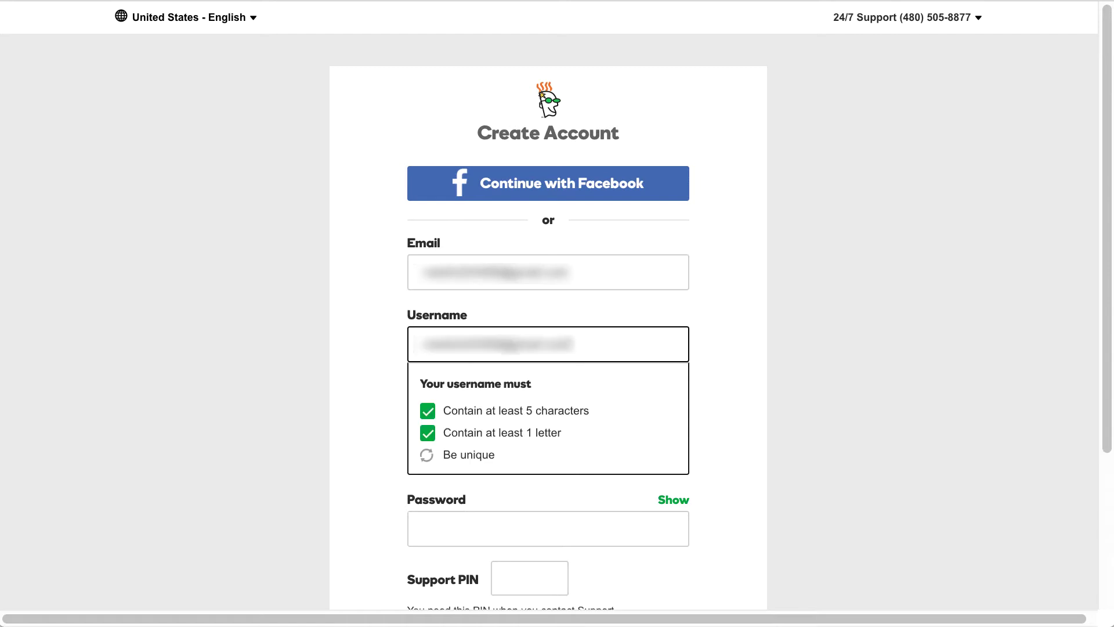
pyautogui.press('Tab')
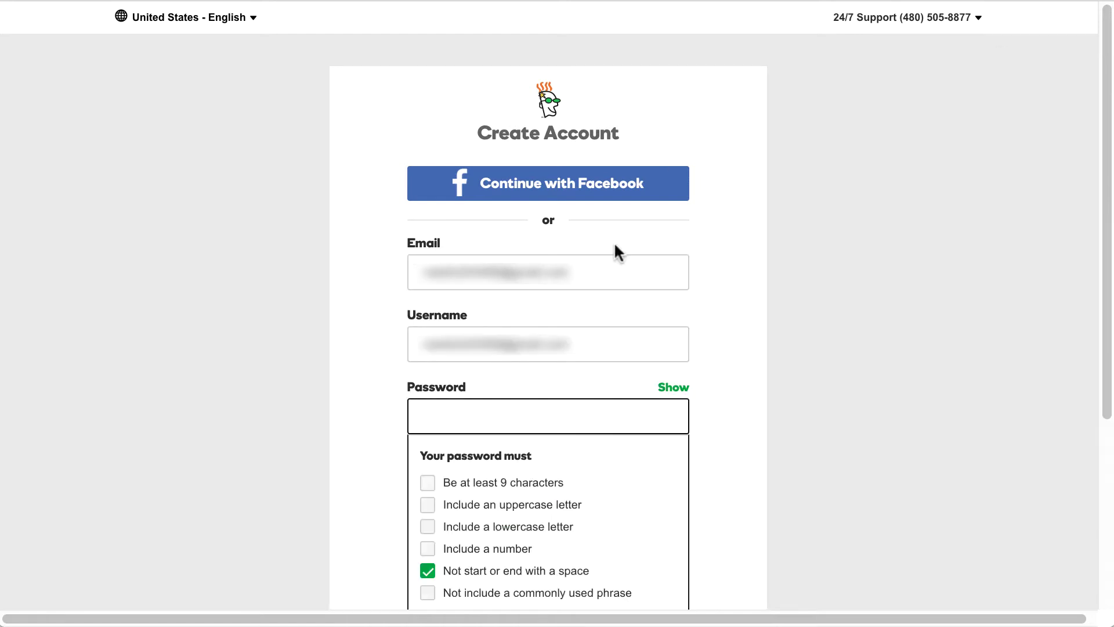
pyautogui.hotkey('ctrl', 'v')
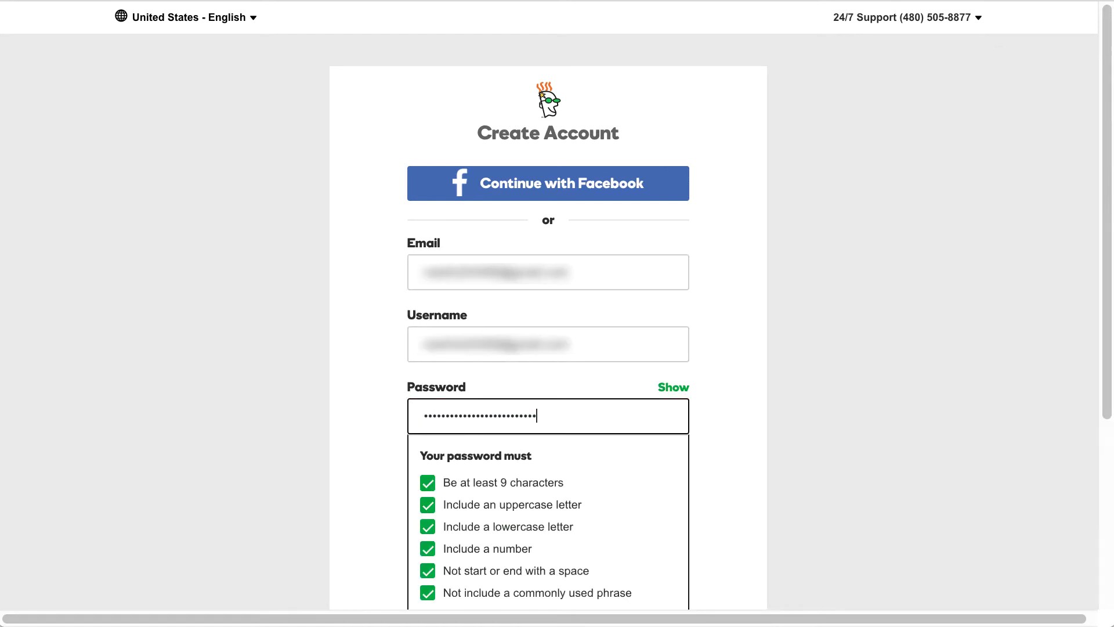
pyautogui.click(566, 534)
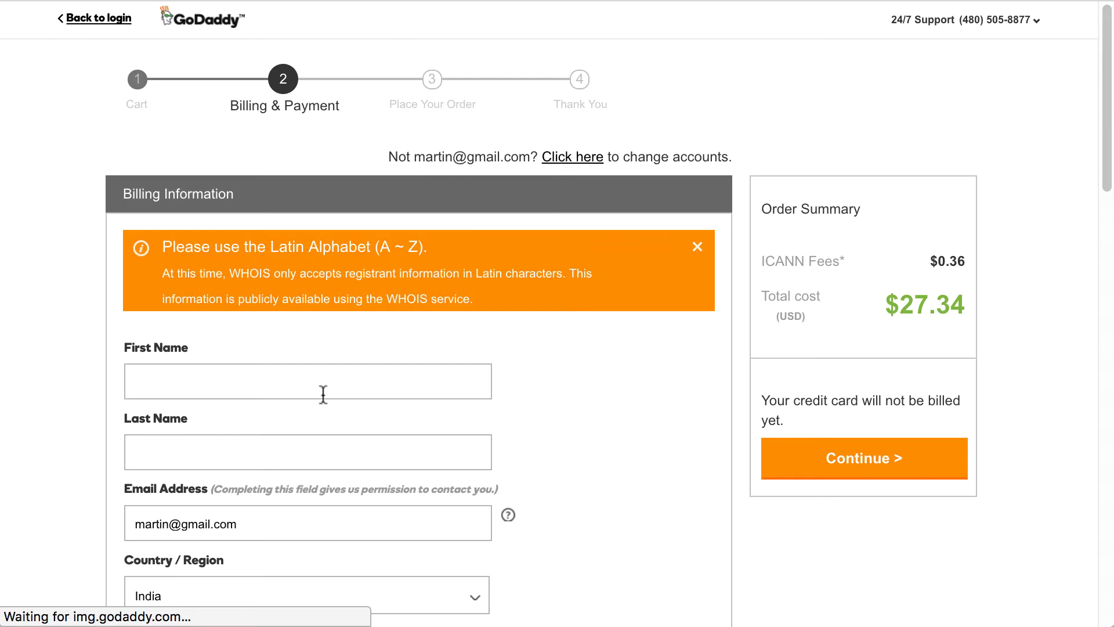
# - Fill in billing country India, the postal code, the city, and state Gujarat
pyautogui.scroll(-8, 321, 393)
pyautogui.click(307, 127)
pyautogui.click(478, 138)
pyautogui.click(307, 339)
pyautogui.write('39500')
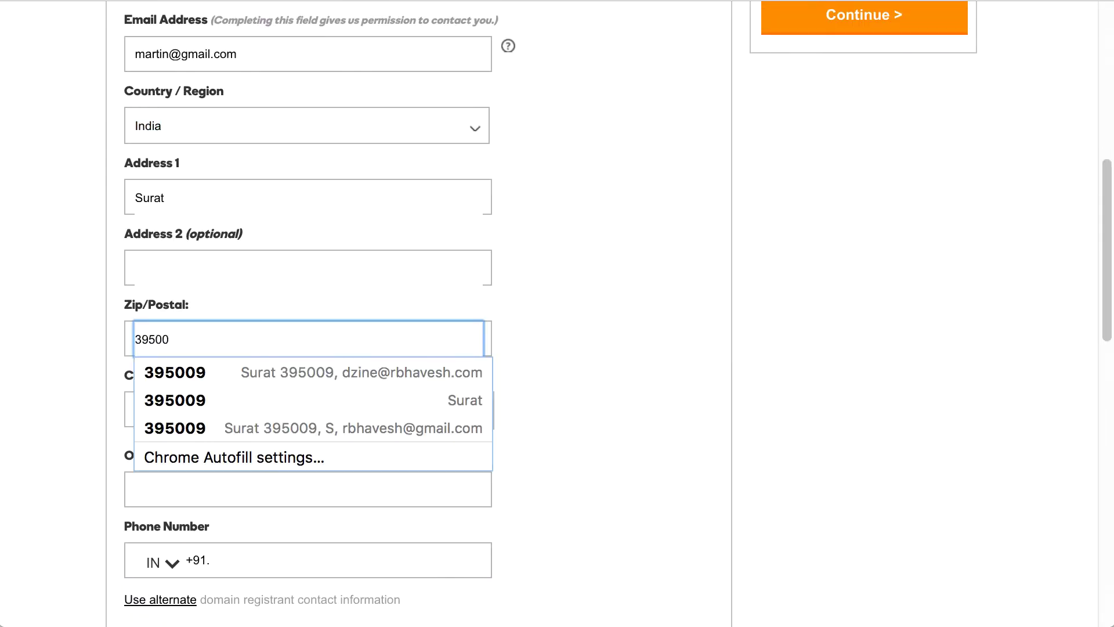
pyautogui.write('5')
pyautogui.press('Tab')
pyautogui.write('surat')
pyautogui.press('Tab')
pyautogui.write('g')
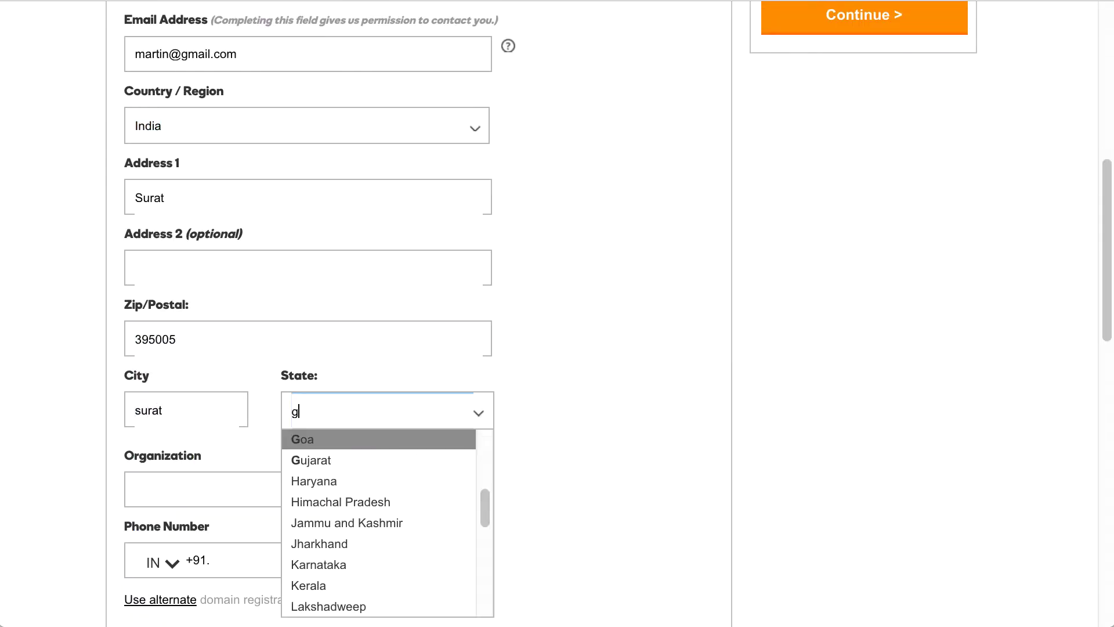
pyautogui.click(313, 458)
pyautogui.press('Tab')
pyautogui.press('Tab')
# - Zoom the page out and submit the billing and payment form
pyautogui.scroll(-3, 634, 511)
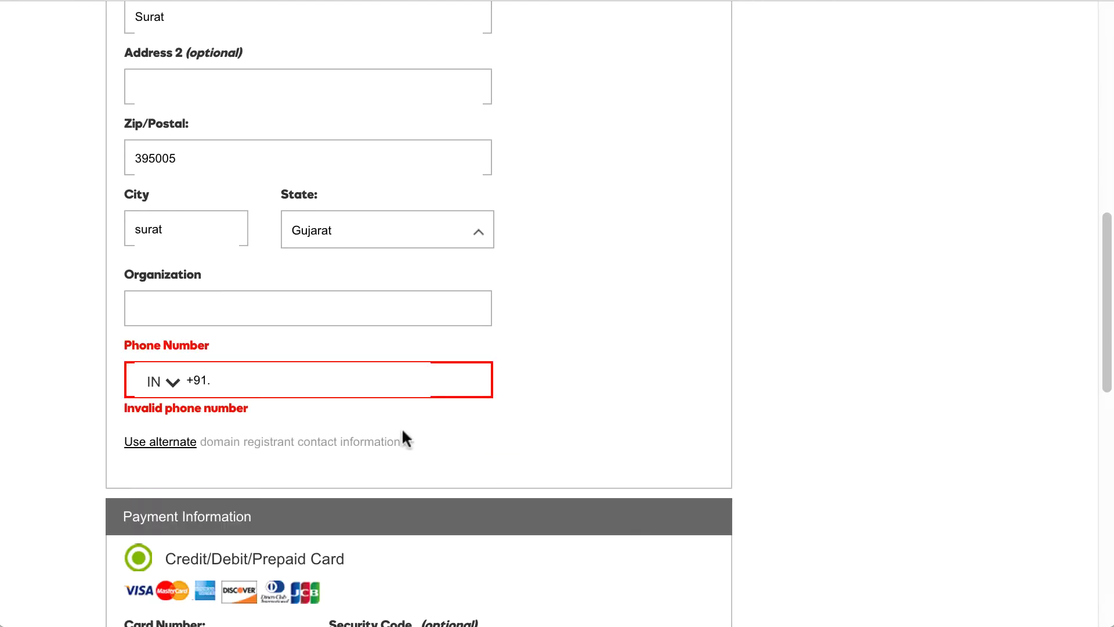
pyautogui.scroll(-8, 642, 423)
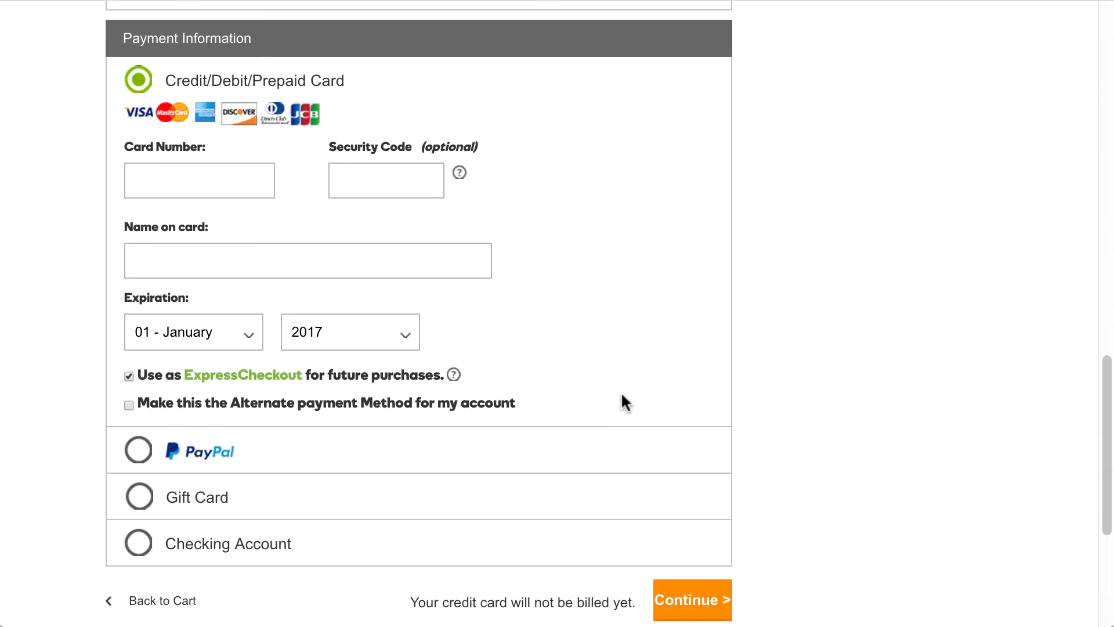
pyautogui.hotkey('alt', 'f')
pyautogui.hotkey('ctrl', '-')
pyautogui.click(268, 147)
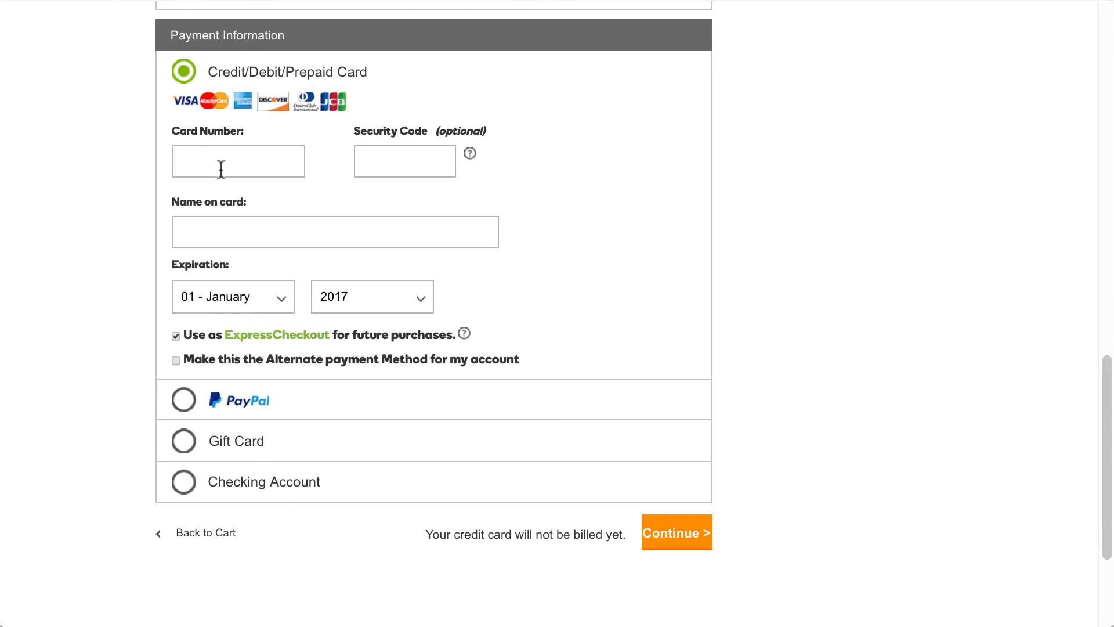
pyautogui.click(696, 533)
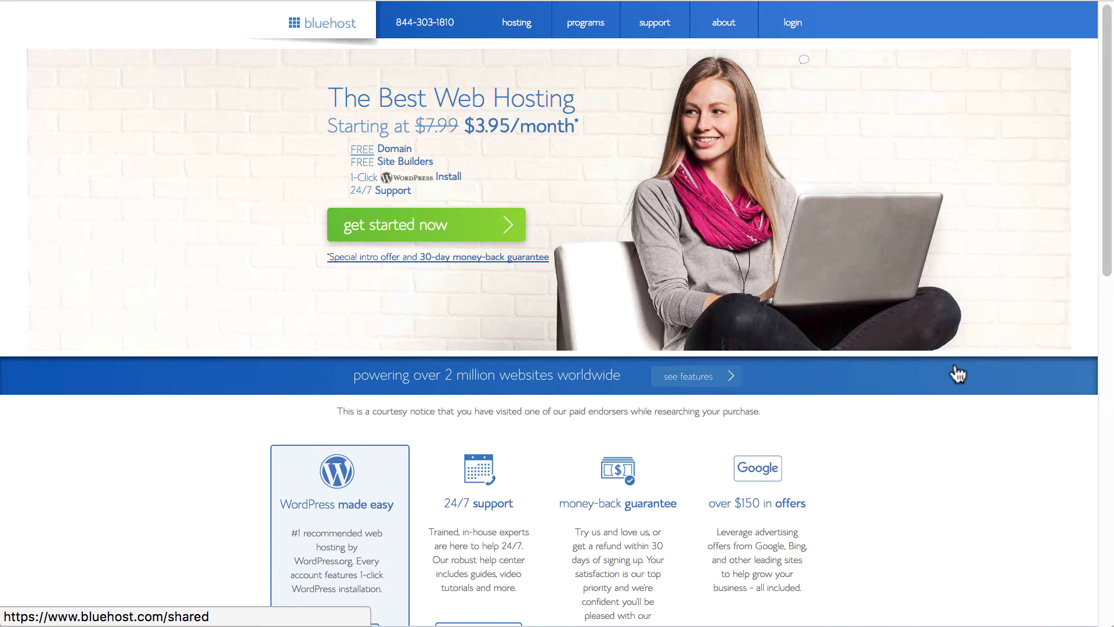
# - Select the WP Standard plan from Bluehost's WordPress hosting pricing table
pyautogui.moveTo(518, 34)
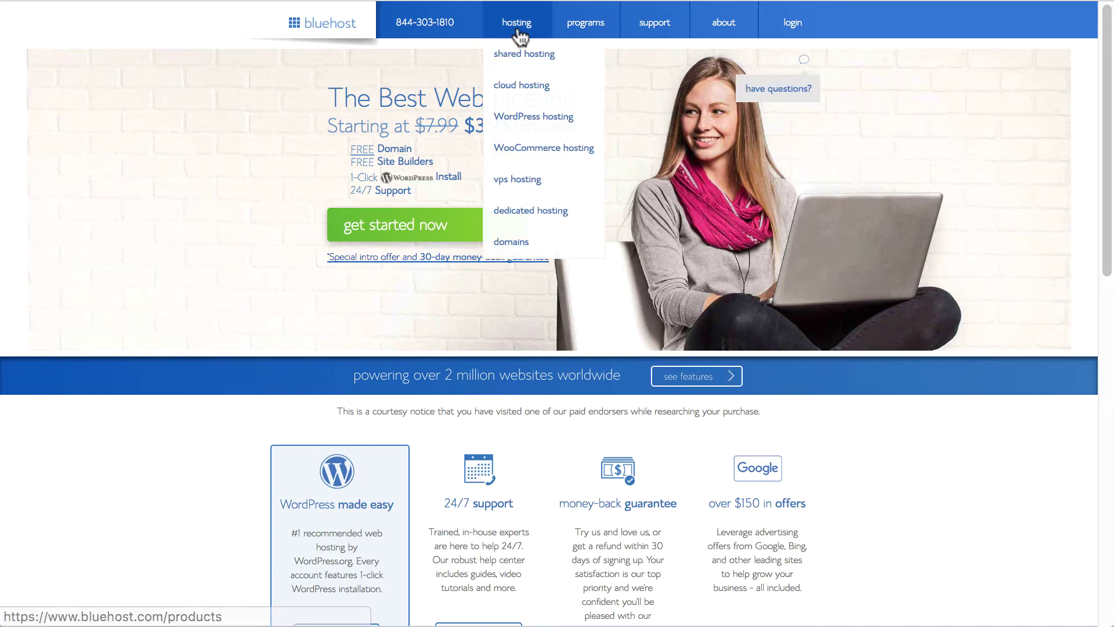
pyautogui.click(525, 118)
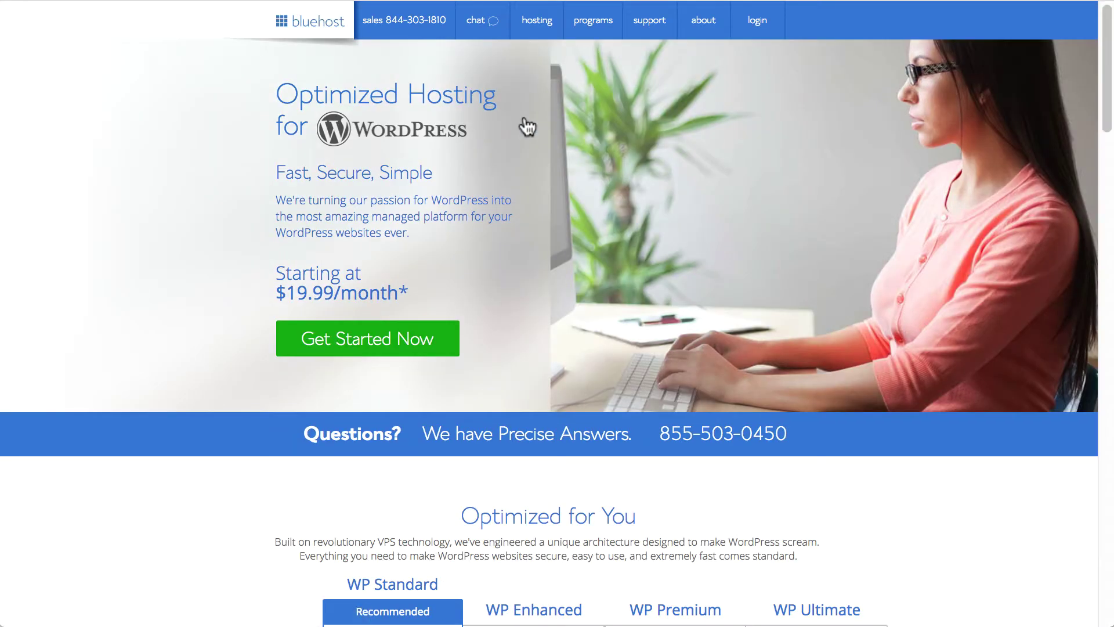
pyautogui.moveTo(1105, 96); pyautogui.dragTo(1102, 198)
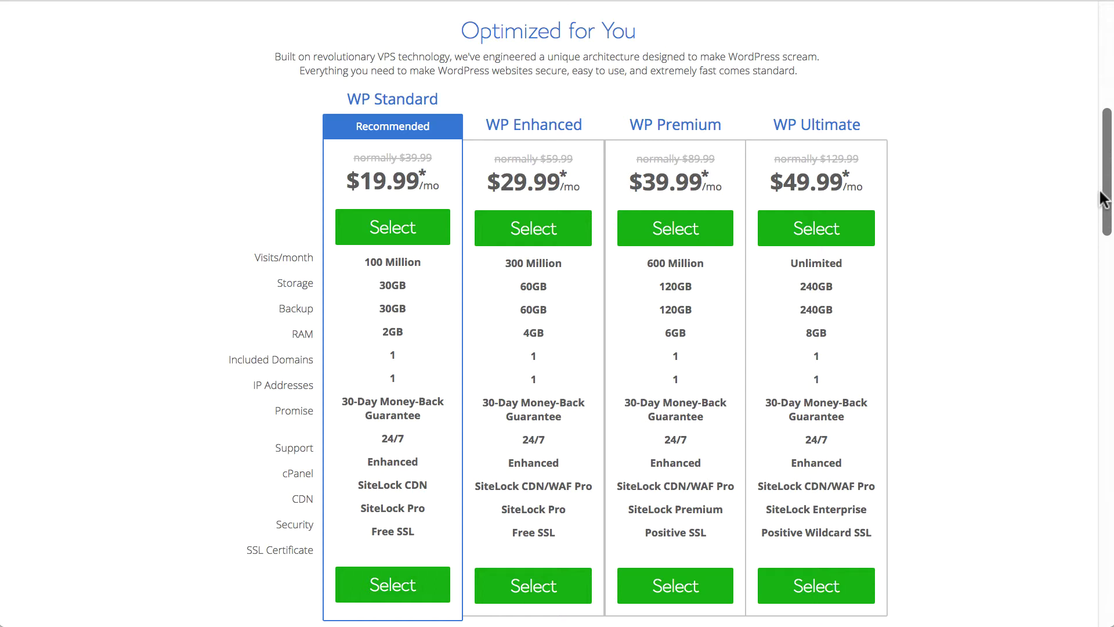
pyautogui.click(399, 243)
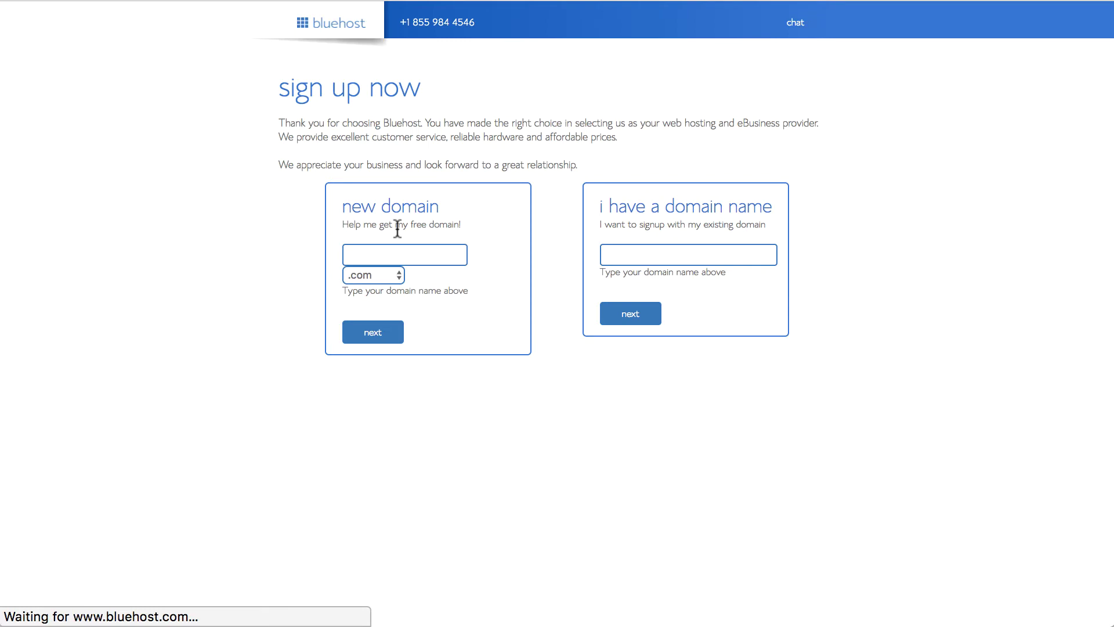
# - Sign up using the existing domain realestatedirectoryusa.com
pyautogui.click(626, 254)
pyautogui.write('realestatedirectoryusa.com')
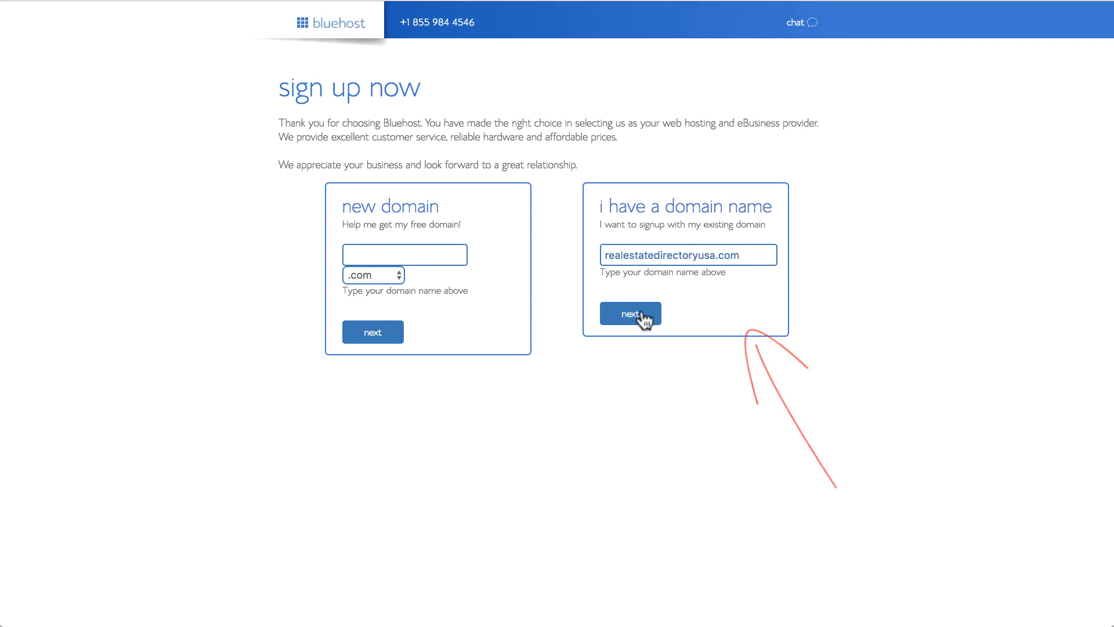
pyautogui.click(643, 314)
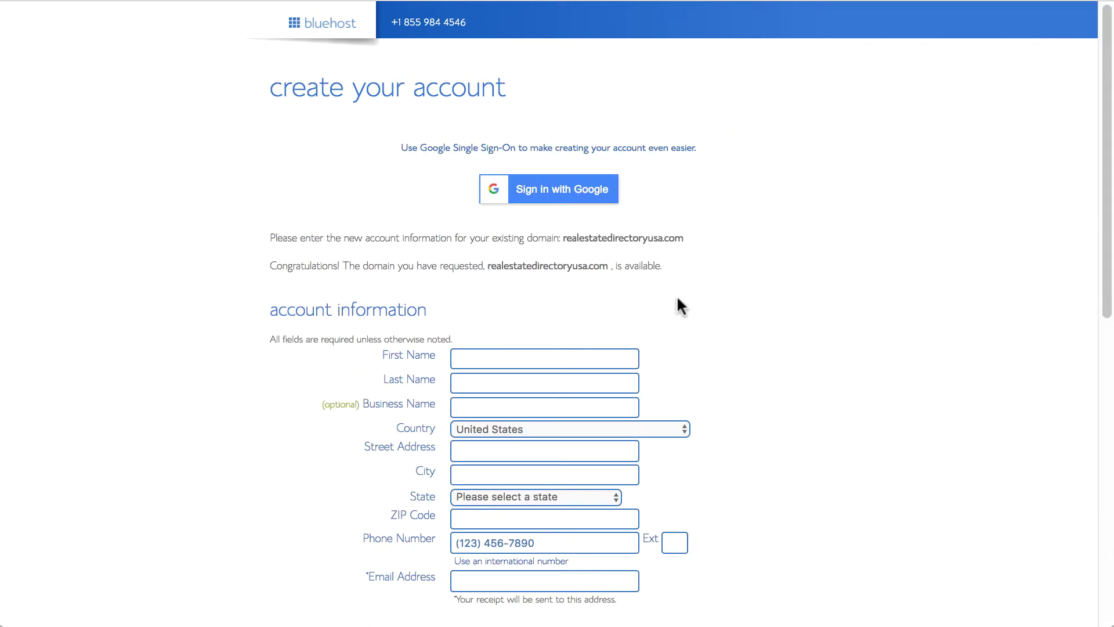
# - Fill in the account holder's first name, last name, business name, street address and city
pyautogui.scroll(-10, 676, 303)
pyautogui.scroll(8, 557, 208)
pyautogui.click(557, 207)
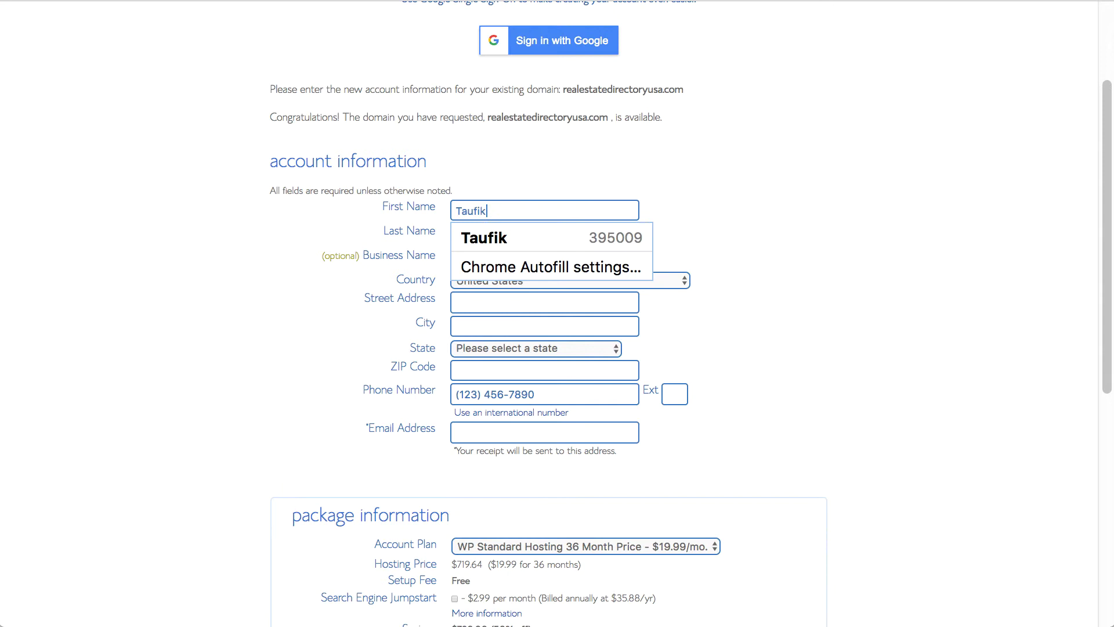
pyautogui.press('Tab')
pyautogui.press('Tab')
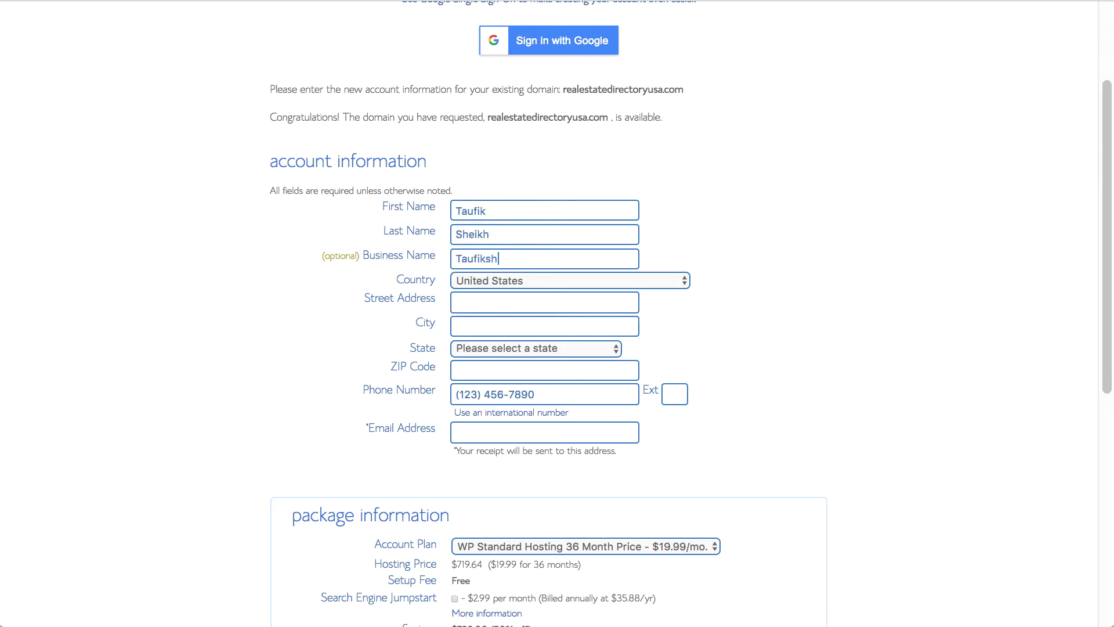
pyautogui.press('Tab')
pyautogui.write('Newyork')
pyautogui.press('Tab')
pyautogui.write('newyork')
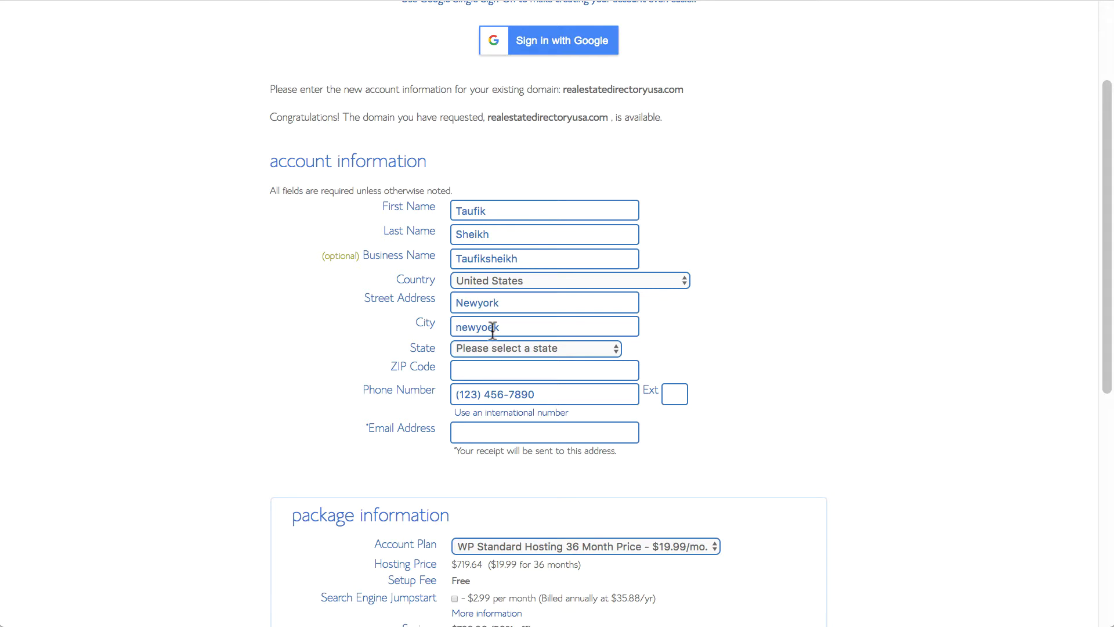
# - Set the state to New York and enter the account e-mail address
pyautogui.click(535, 349)
pyautogui.scroll(-4, 537, 360)
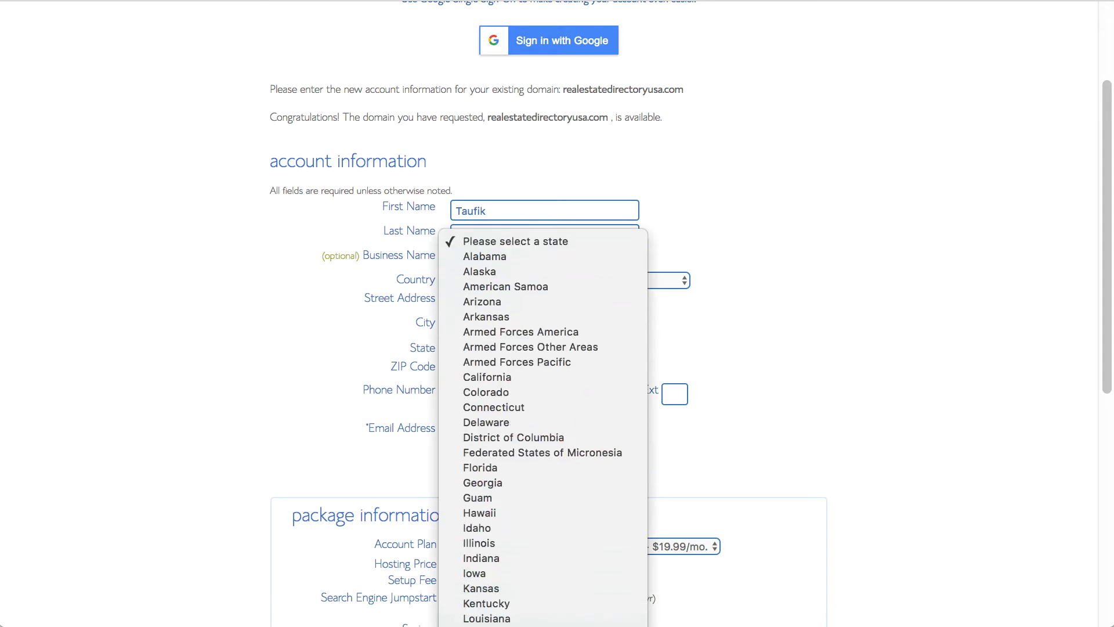
pyautogui.scroll(-8, 551, 380)
pyautogui.click(552, 380)
pyautogui.click(512, 434)
pyautogui.press('super+v')
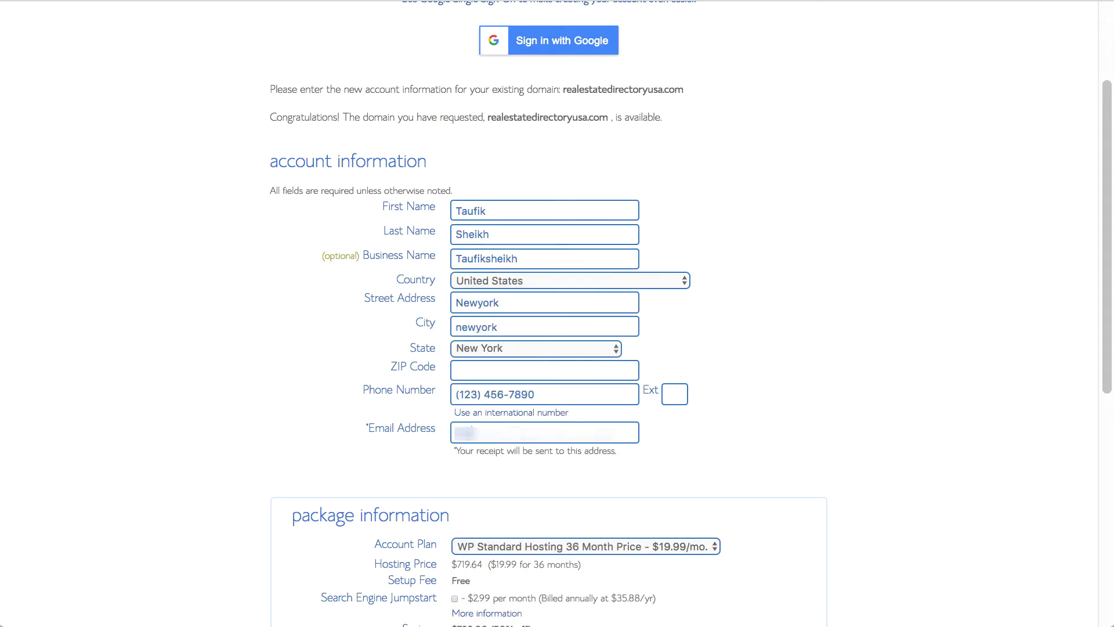
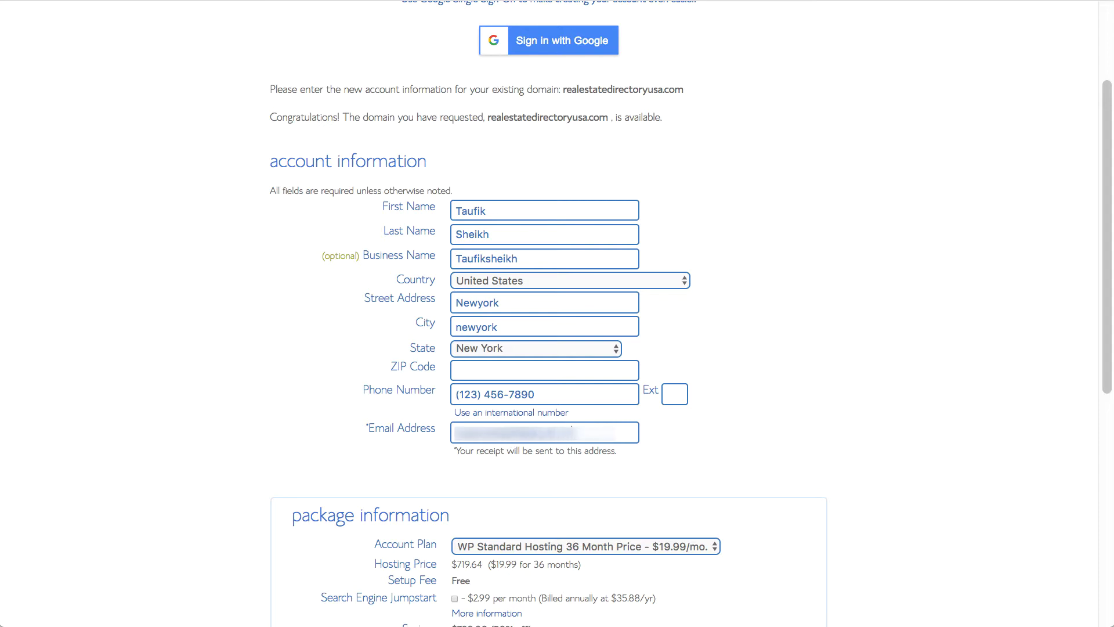
# - Set the Account Plan to 1 Month, giving a $39.99 total
pyautogui.scroll(-8, 1040, 537)
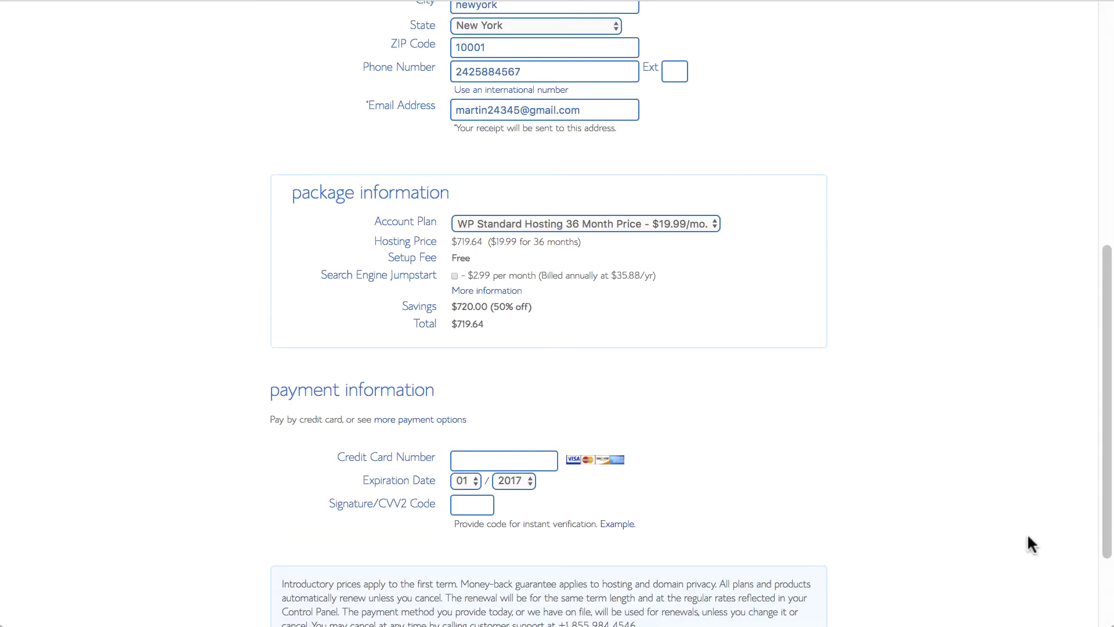
pyautogui.scroll(3, 1028, 537)
pyautogui.click(684, 372)
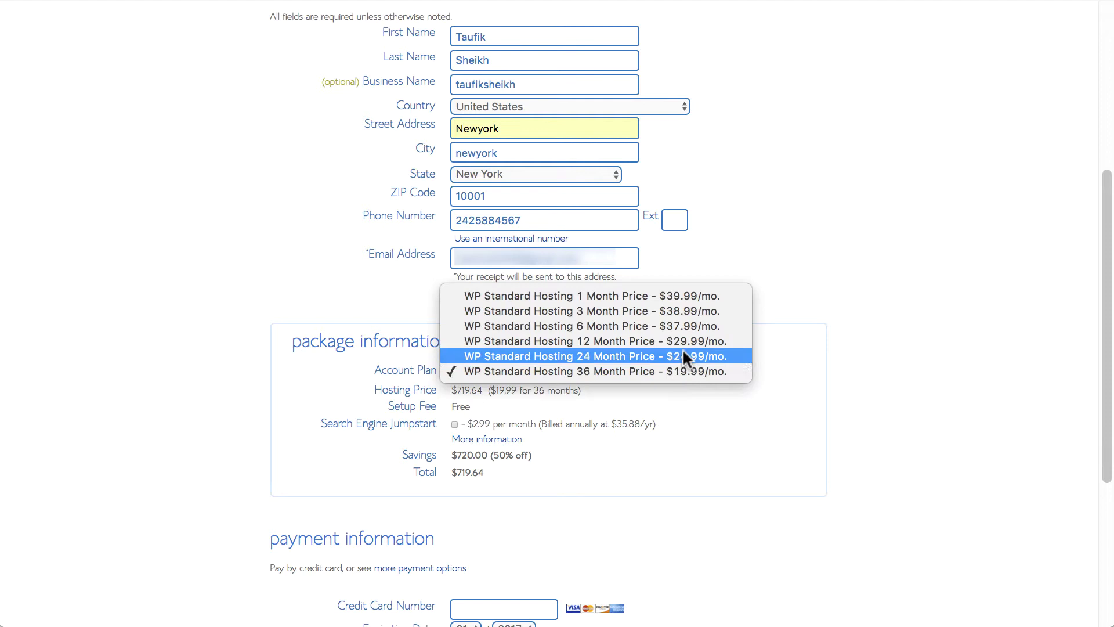
pyautogui.click(673, 297)
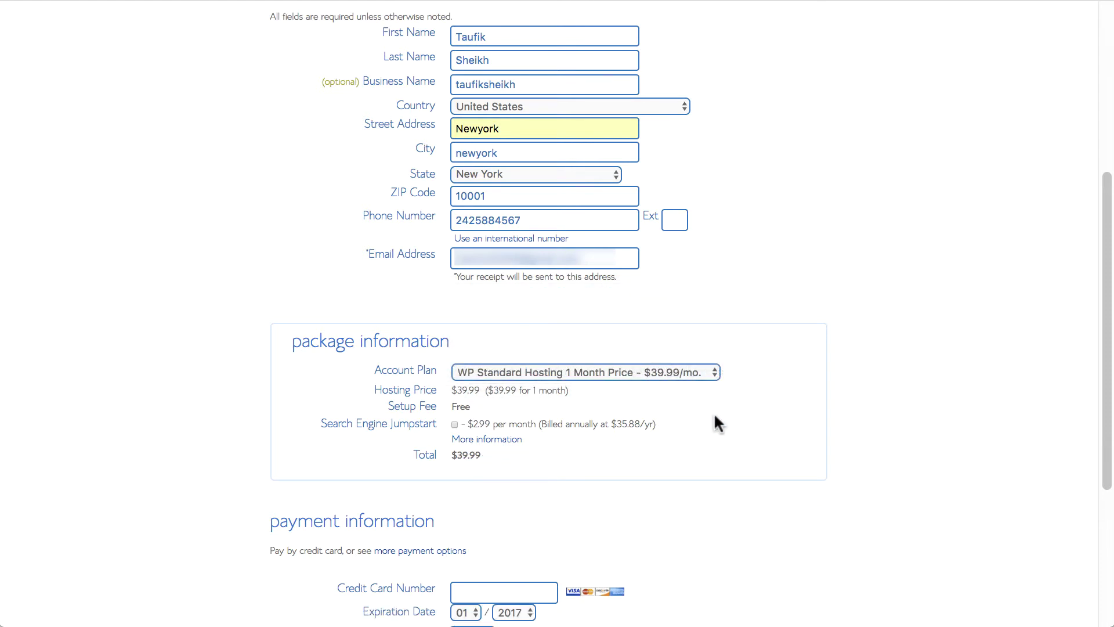
pyautogui.click(697, 372)
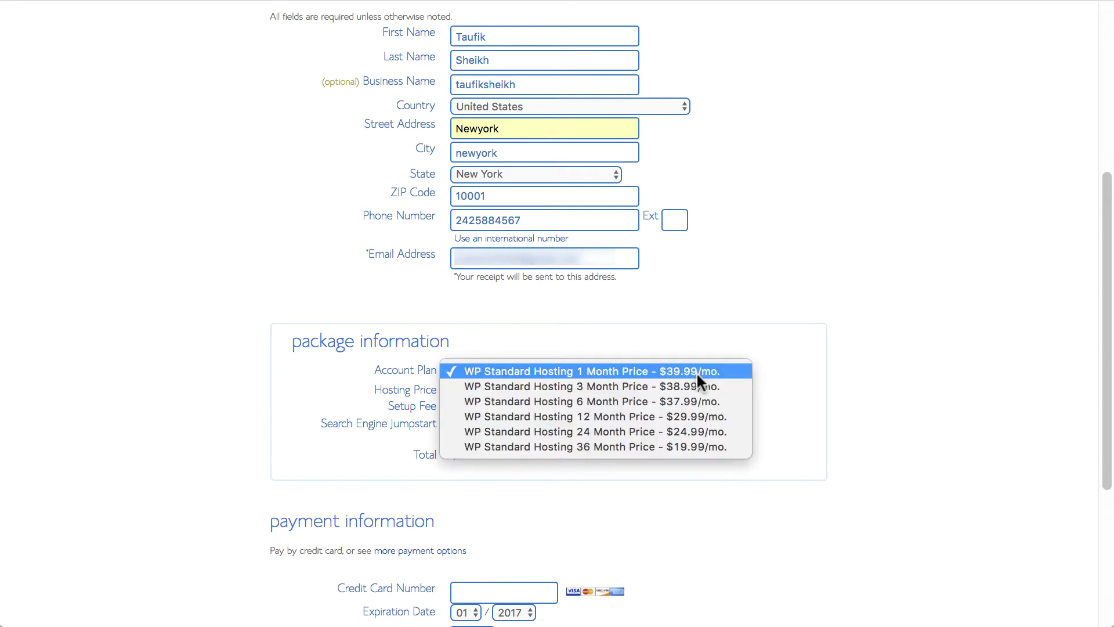
pyautogui.click(696, 371)
pyautogui.scroll(-5, 696, 377)
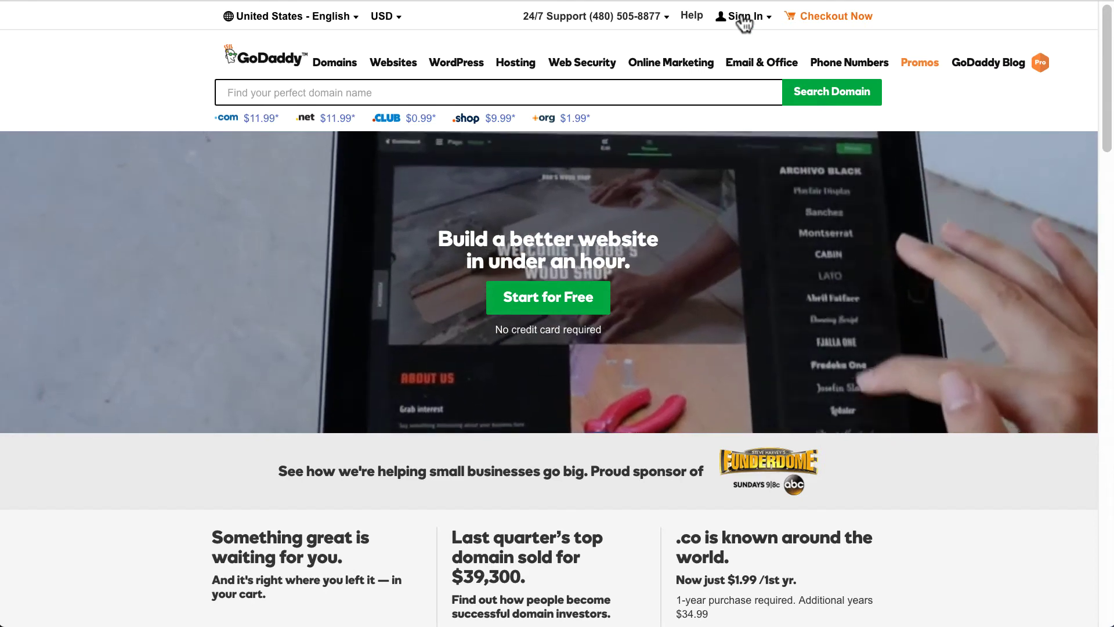
# - Sign in to the GoDaddy account and open the second domain's settings in My Domains
pyautogui.click(732, 17)
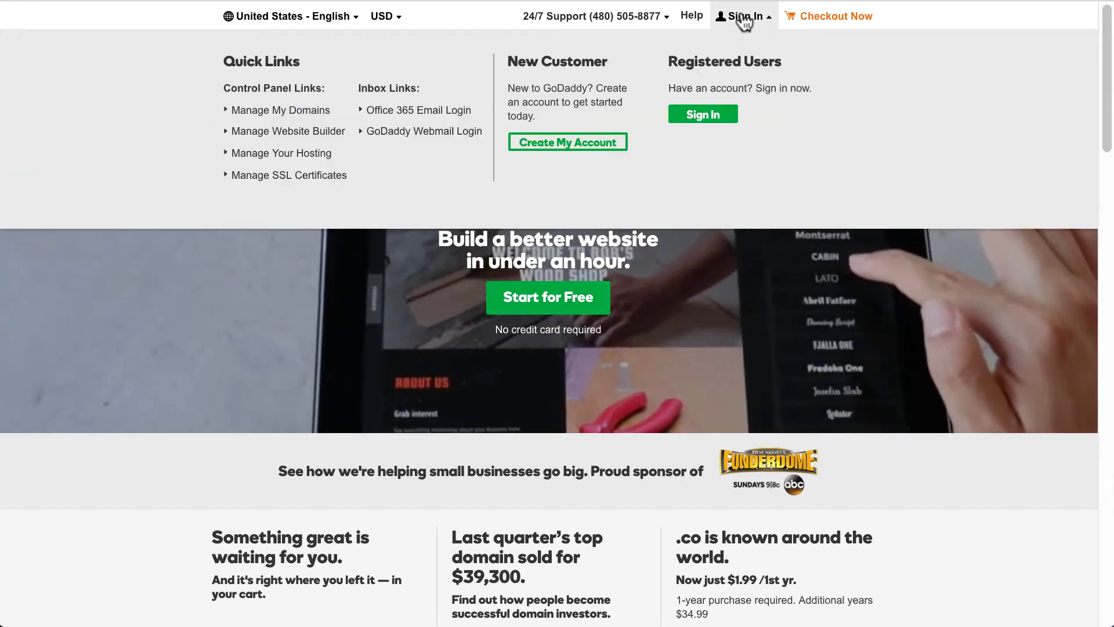
pyautogui.click(713, 119)
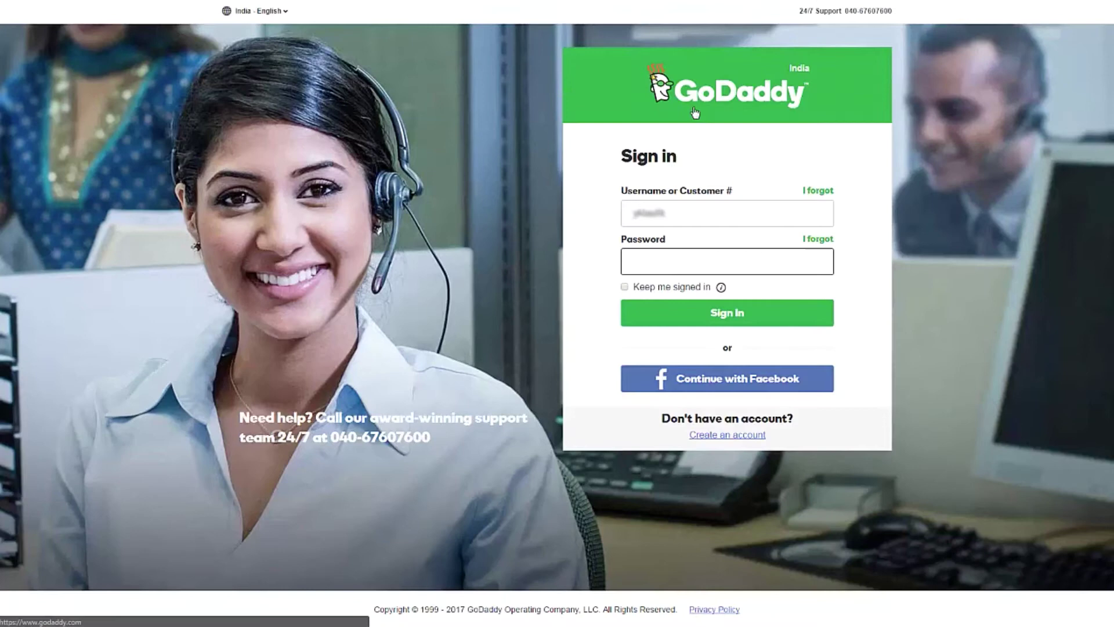
pyautogui.click(674, 261)
pyautogui.write('************')
pyautogui.click(724, 319)
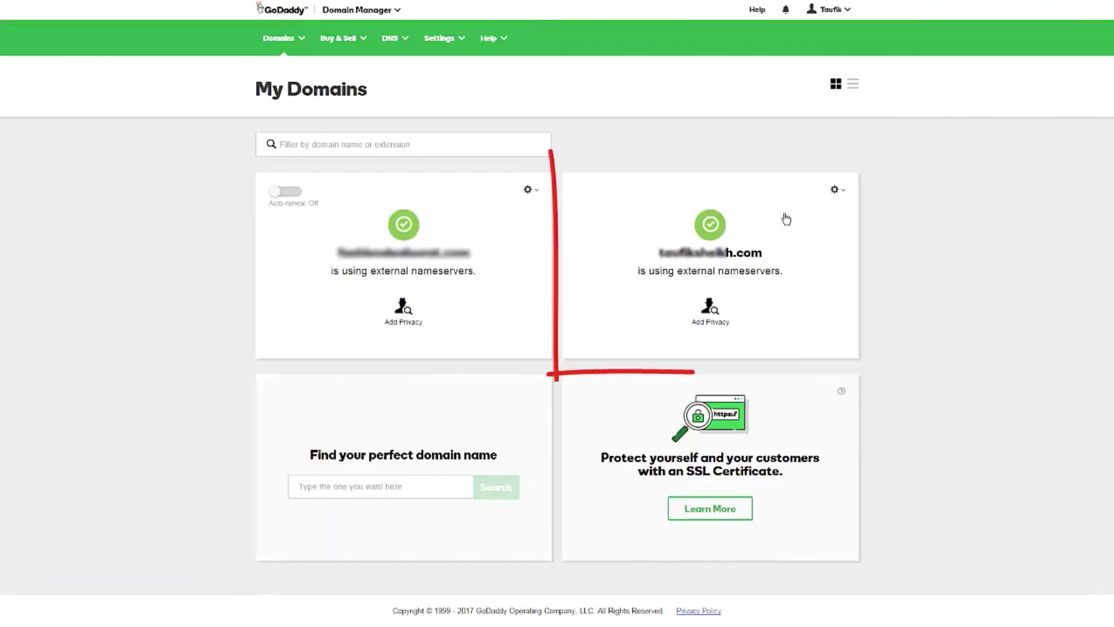
pyautogui.click(834, 190)
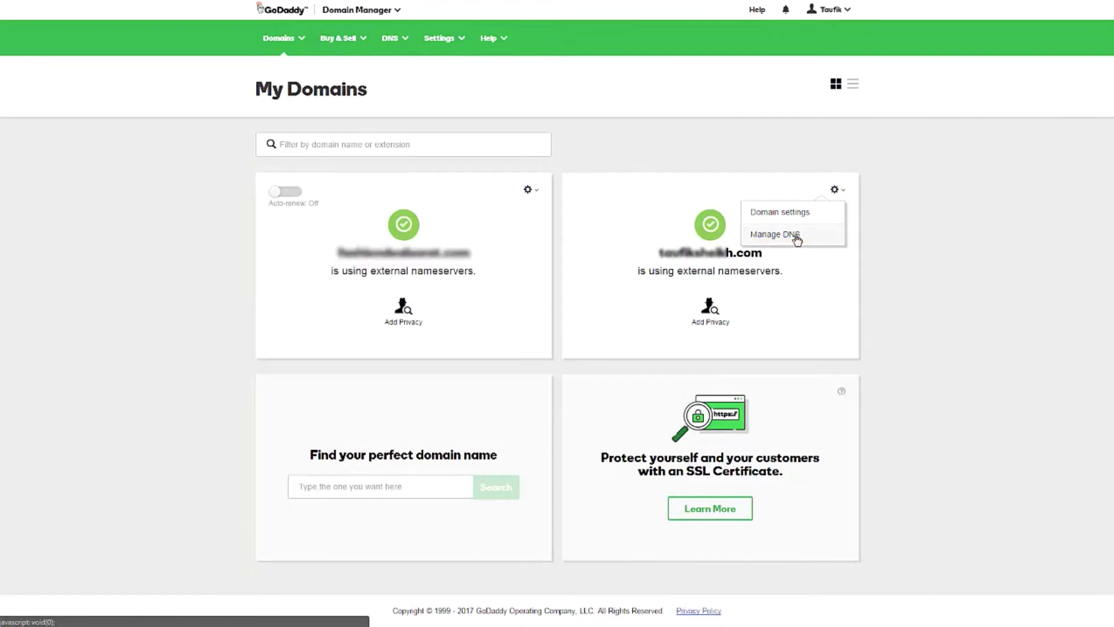
# - Open the domain's DNS management and edit its nameservers, keeping the Custom type
pyautogui.click(797, 238)
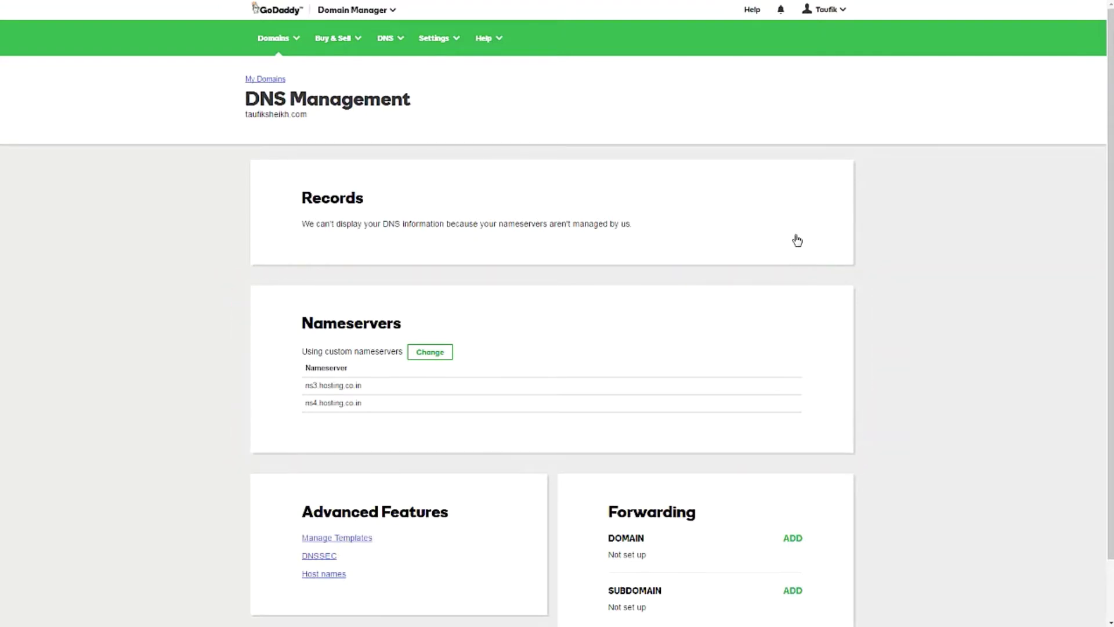
pyautogui.click(427, 352)
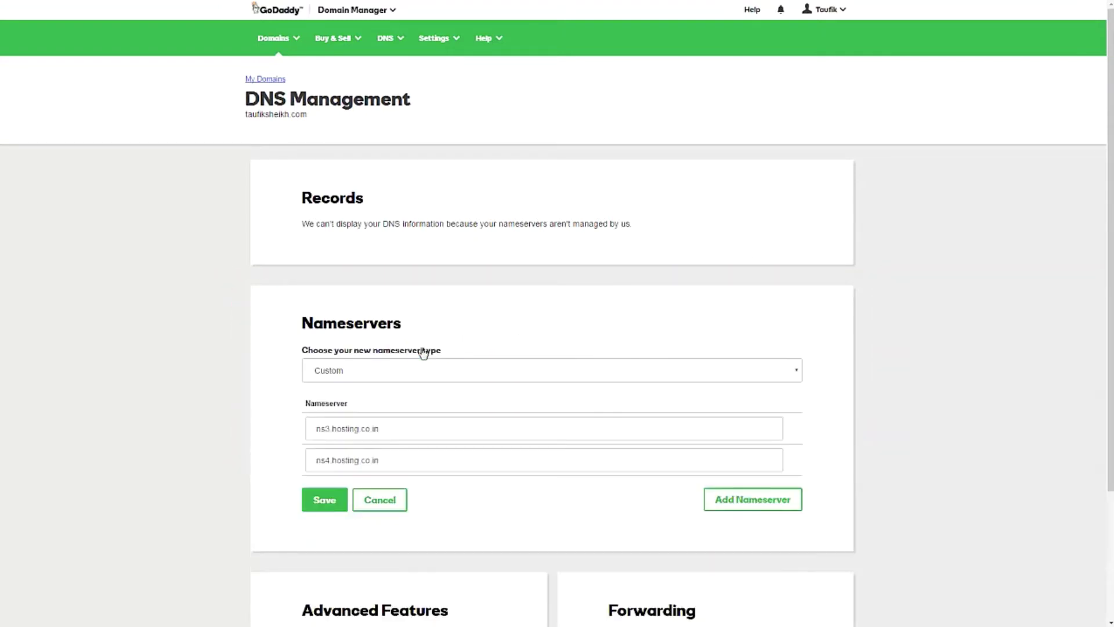
pyautogui.click(423, 372)
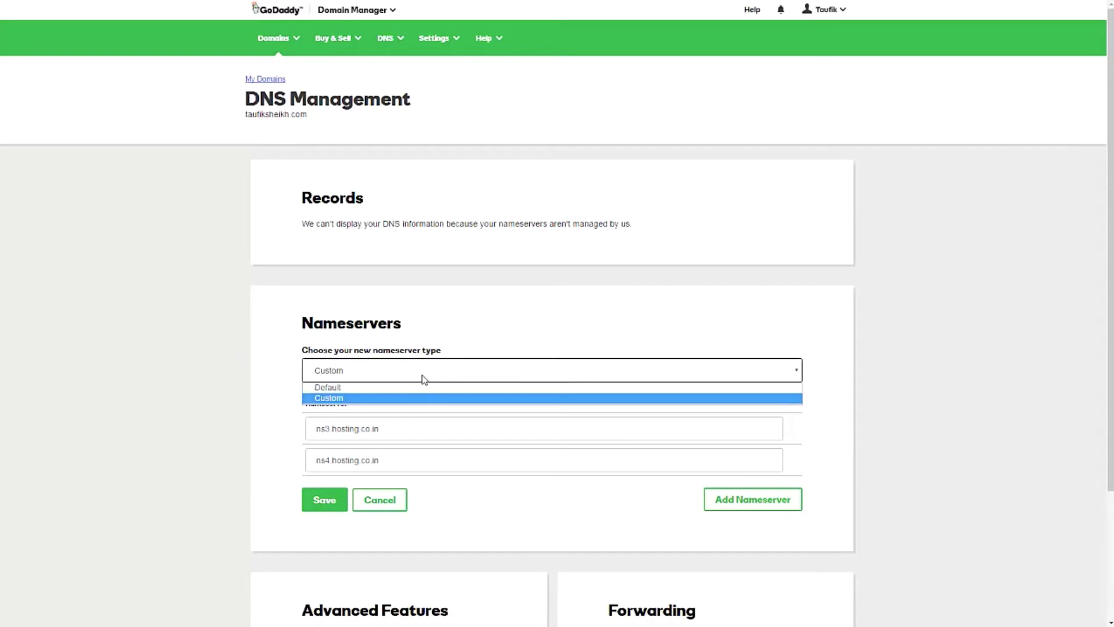
pyautogui.click(357, 399)
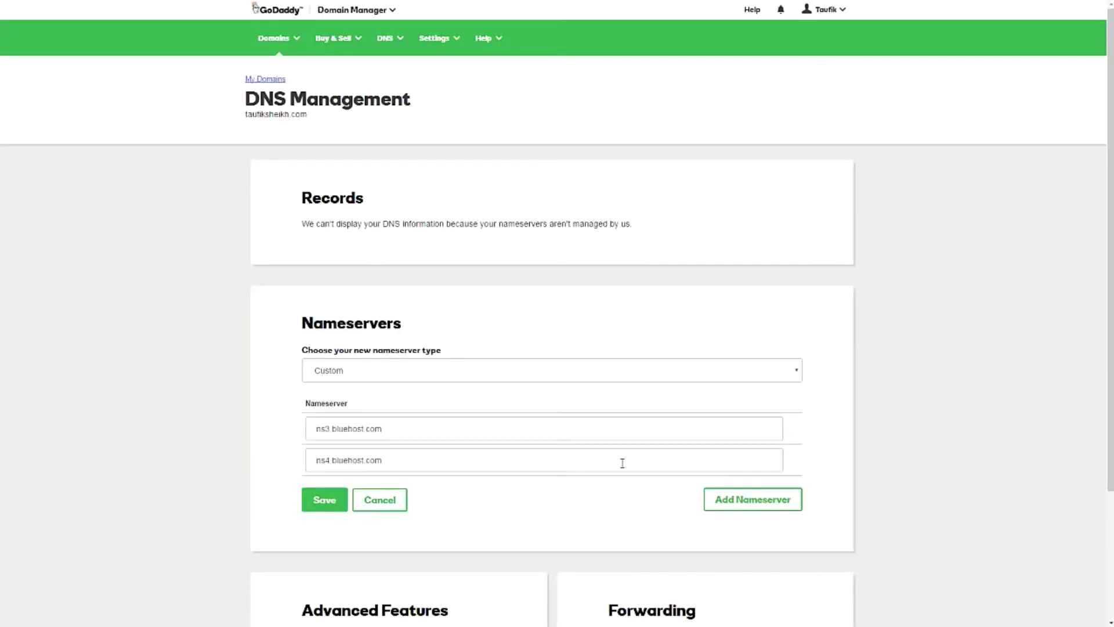
# - Replace the nameservers with ns3.bluehost.com and ns4.bluehost.com and save them
pyautogui.moveTo(423, 426); pyautogui.dragTo(286, 426)
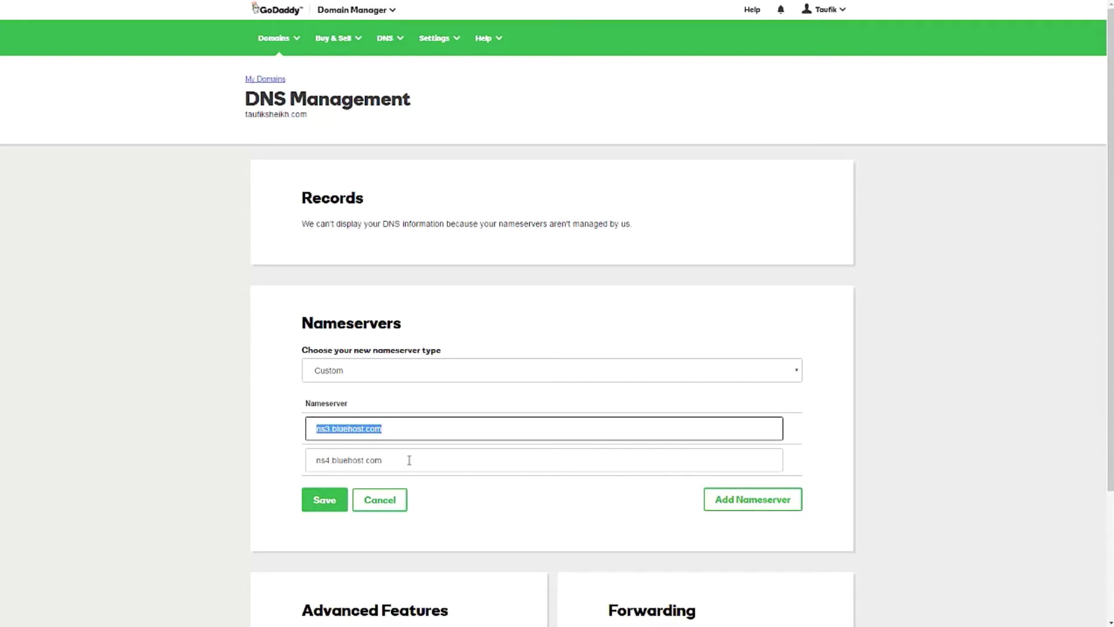
pyautogui.moveTo(408, 460); pyautogui.dragTo(290, 460)
pyautogui.click(459, 500)
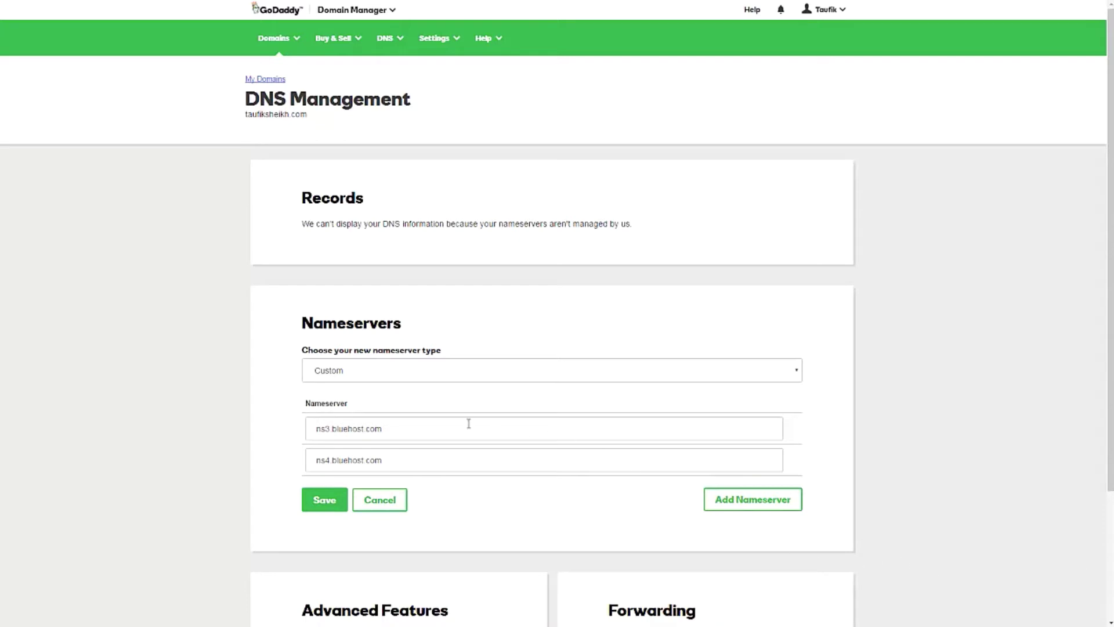
pyautogui.click(368, 428)
pyautogui.tripleClick(368, 428)
pyautogui.click(391, 458)
pyautogui.tripleClick(390, 458)
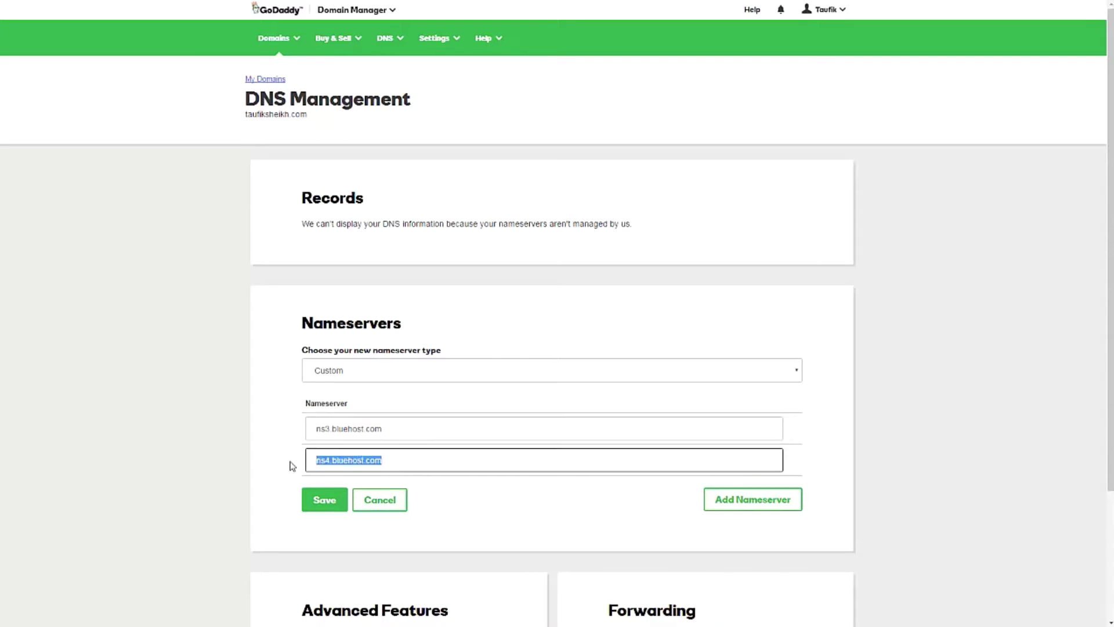
pyautogui.click(459, 499)
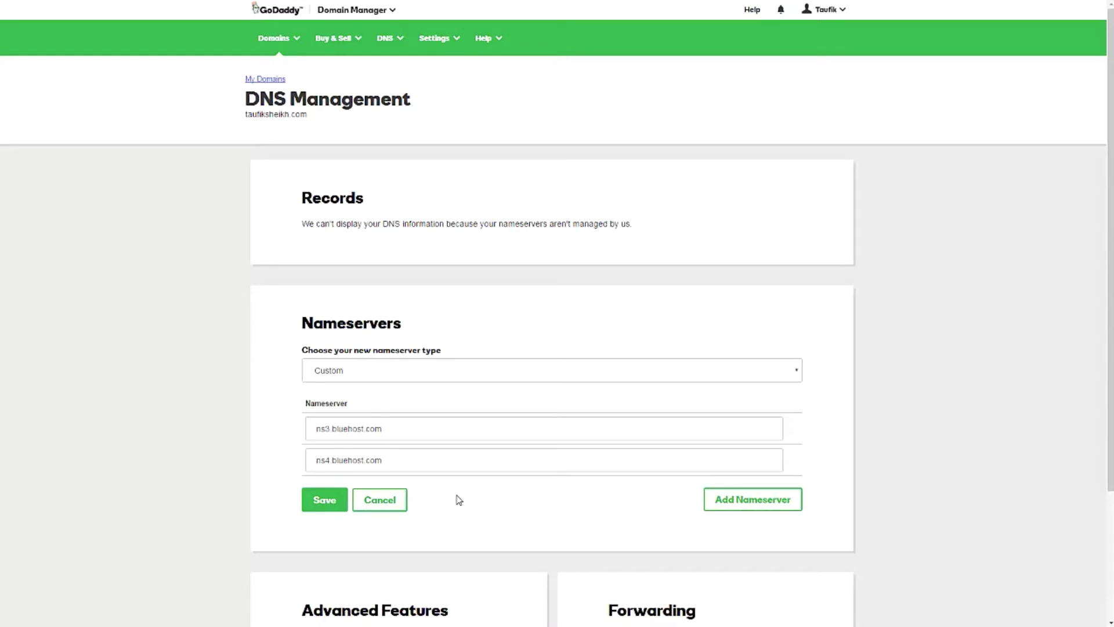
pyautogui.scroll(-2, 459, 501)
pyautogui.click(325, 384)
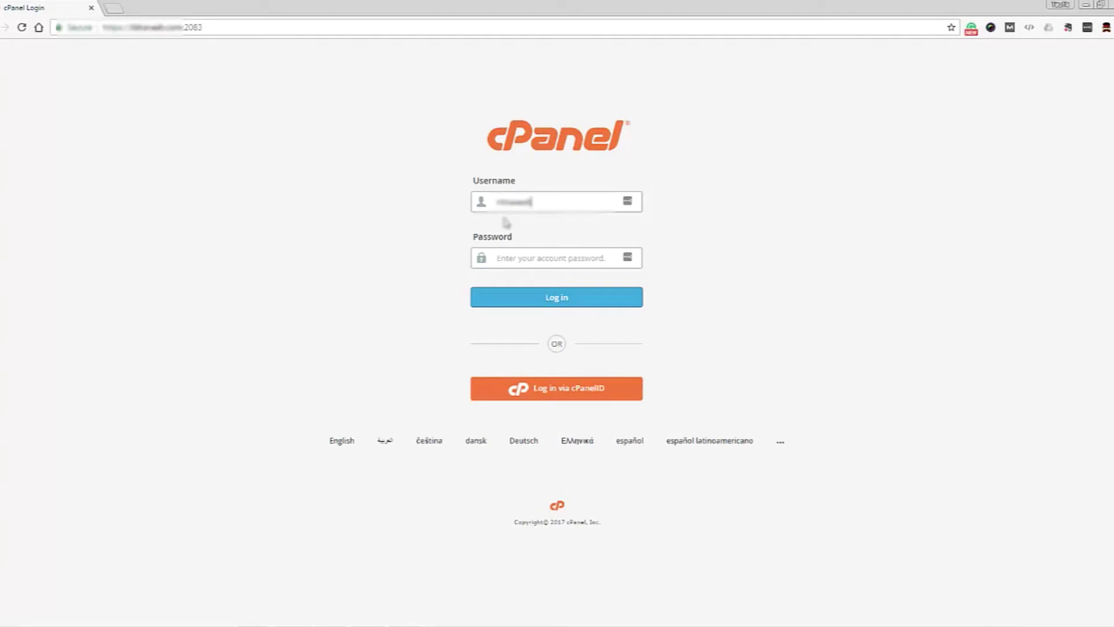
# - Log in to cPanel with the pasted password and scroll down to the Software tools
pyautogui.click(523, 258)
pyautogui.hotkey('ctrl', 'v')
pyautogui.click(550, 302)
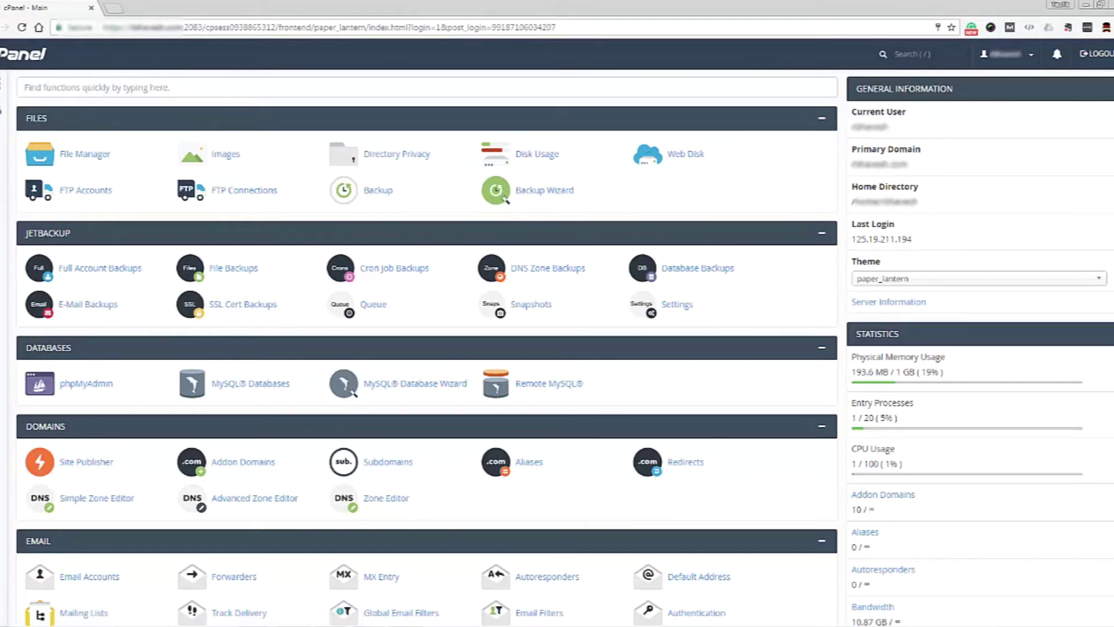
pyautogui.scroll(-10, 426, 348)
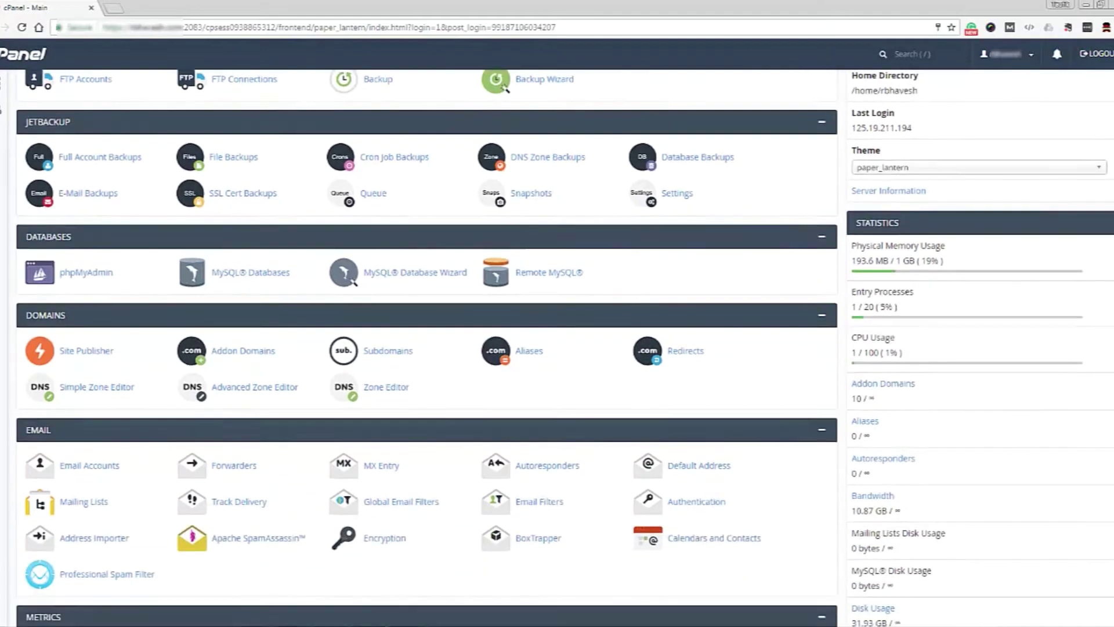
pyautogui.scroll(-4, 427, 348)
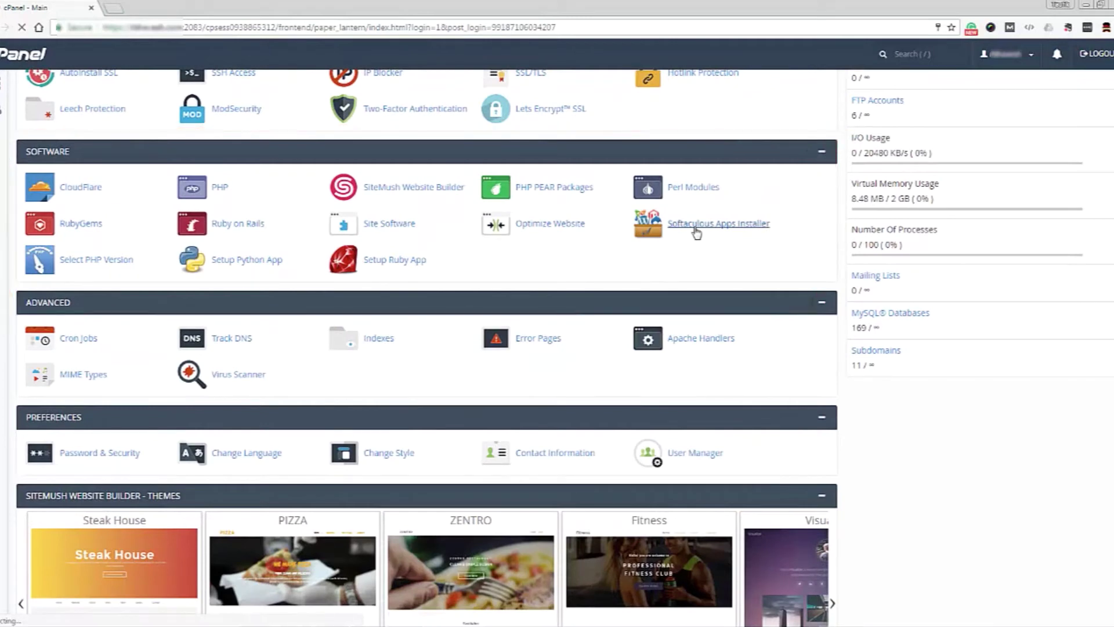
# - Open the WordPress installer in Softaculous Apps Installer and start a new installation
pyautogui.click(697, 232)
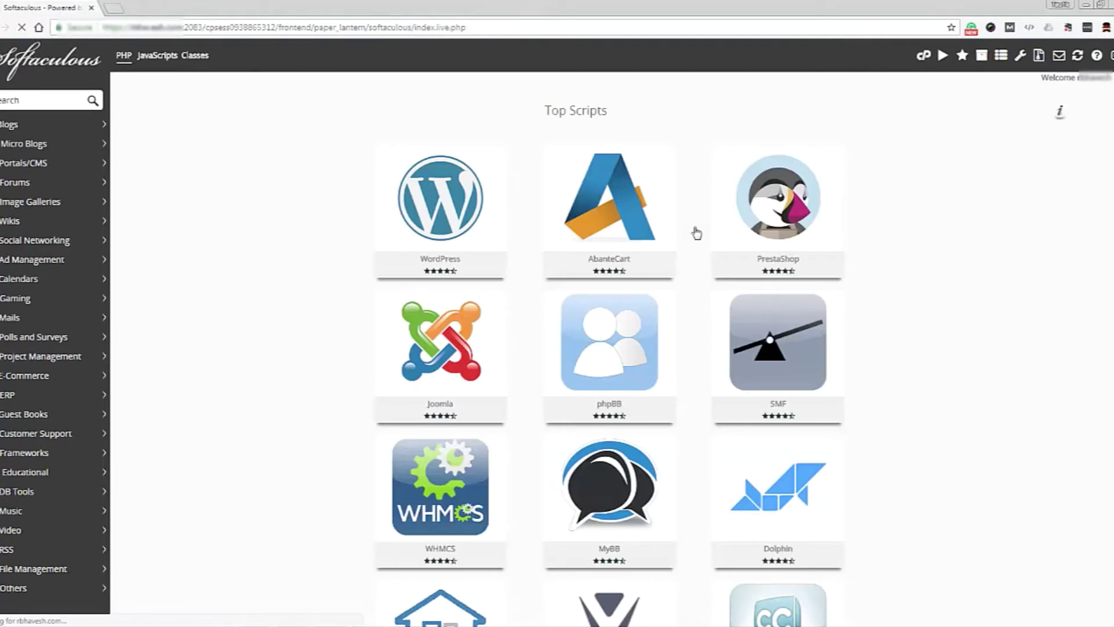
pyautogui.click(427, 200)
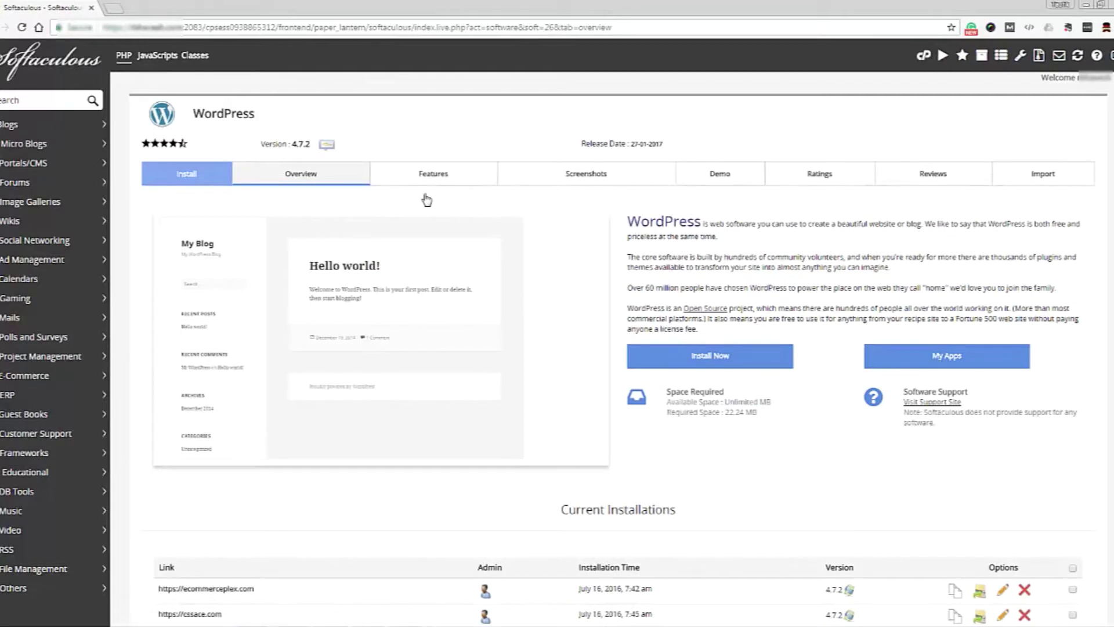
pyautogui.click(706, 363)
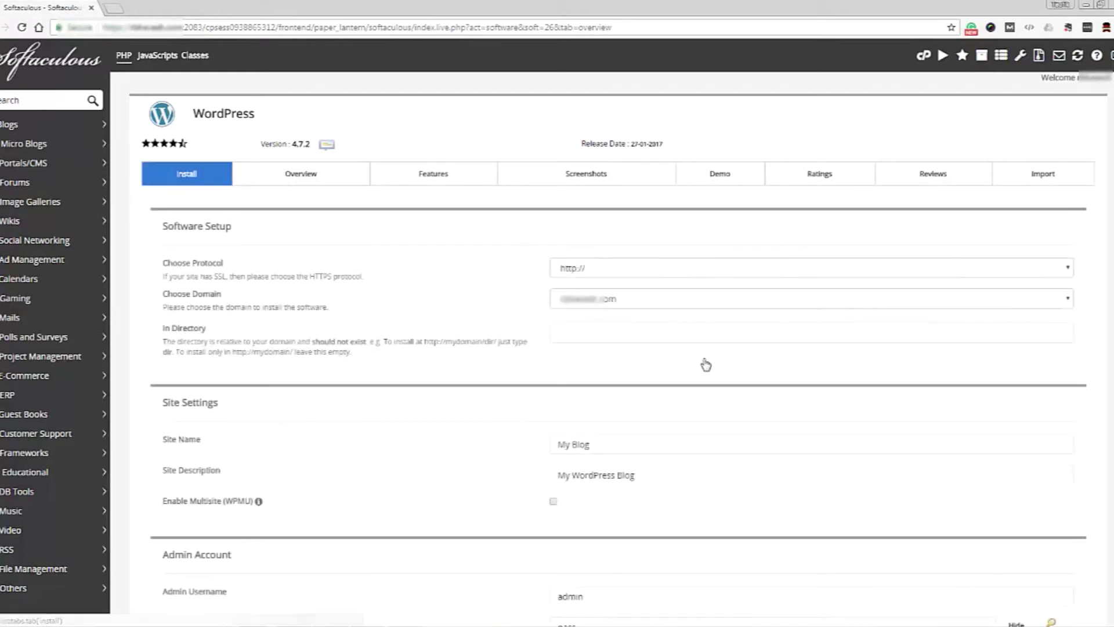
# - Install WordPress 4.7.2 over https on the chosen domain as My Blog with a new admin password
pyautogui.click(616, 299)
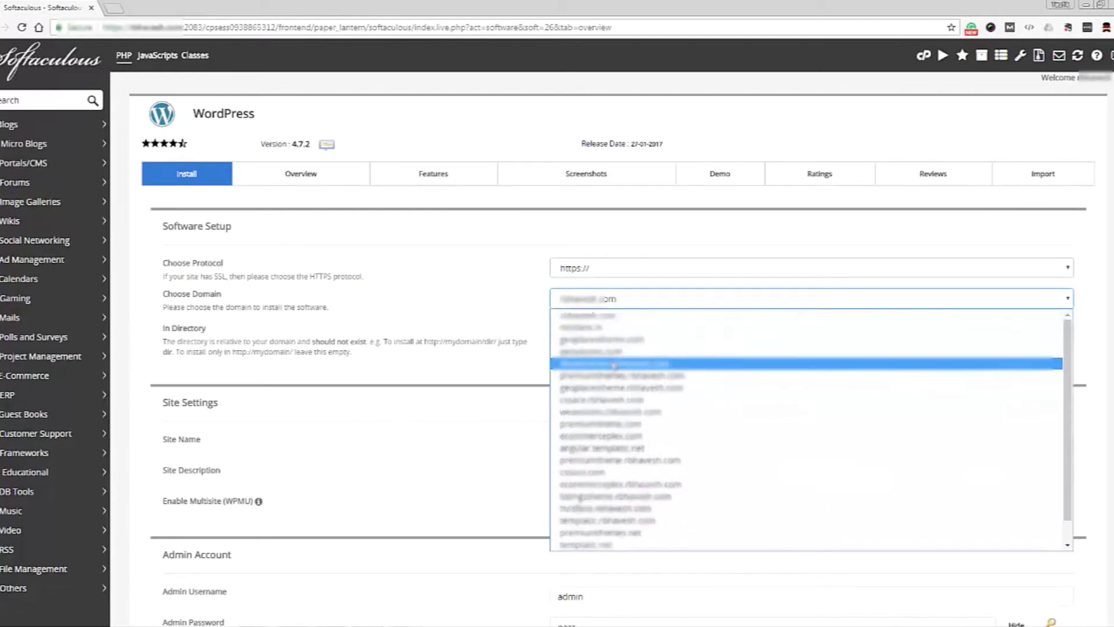
pyautogui.click(592, 548)
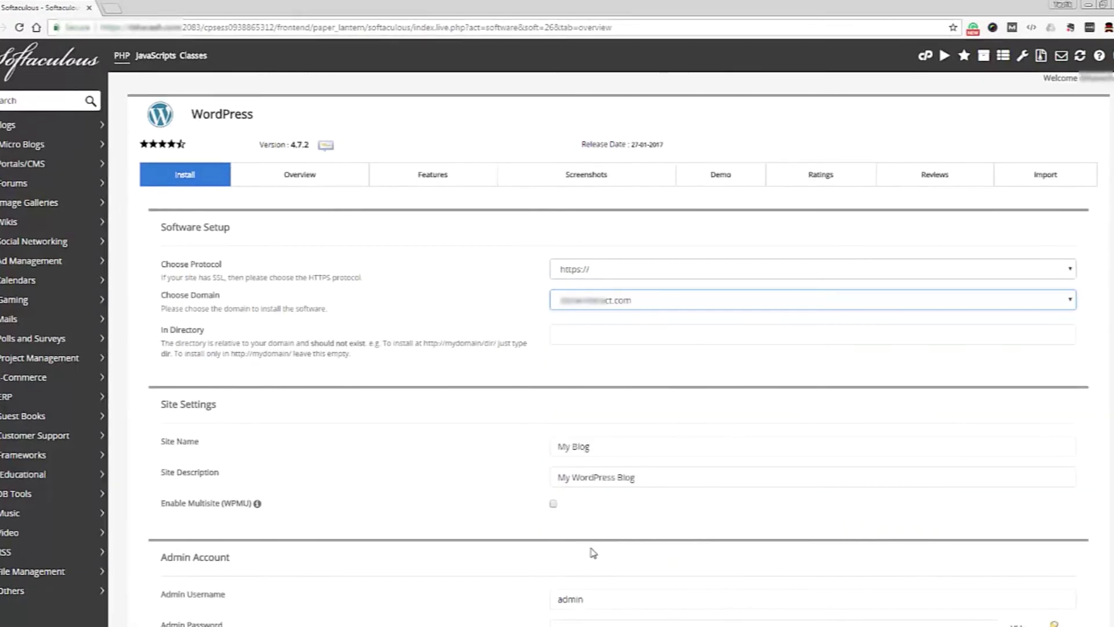
pyautogui.click(601, 447)
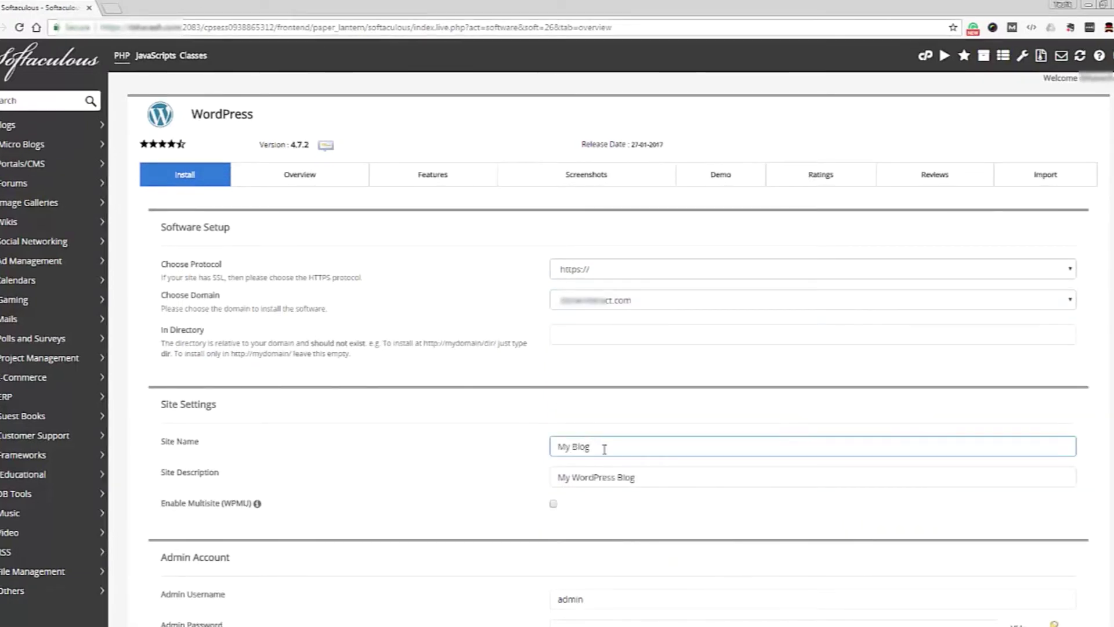
pyautogui.scroll(-5, 601, 449)
pyautogui.click(605, 332)
pyautogui.hotkey('ctrl', 'a')
pyautogui.press('BackSpace')
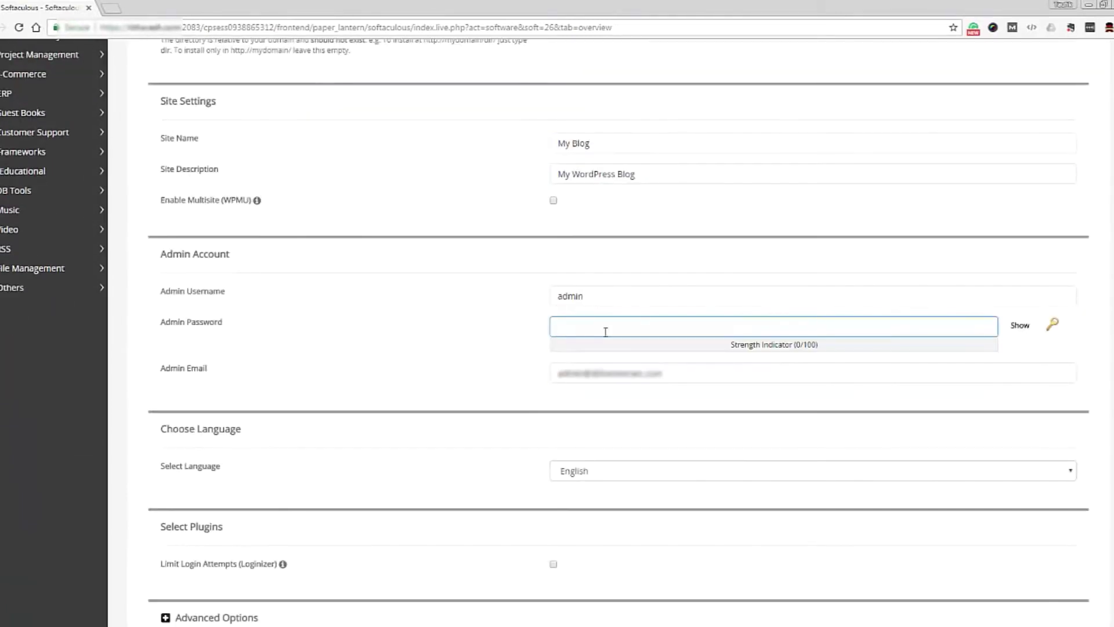
pyautogui.write('•••••••')
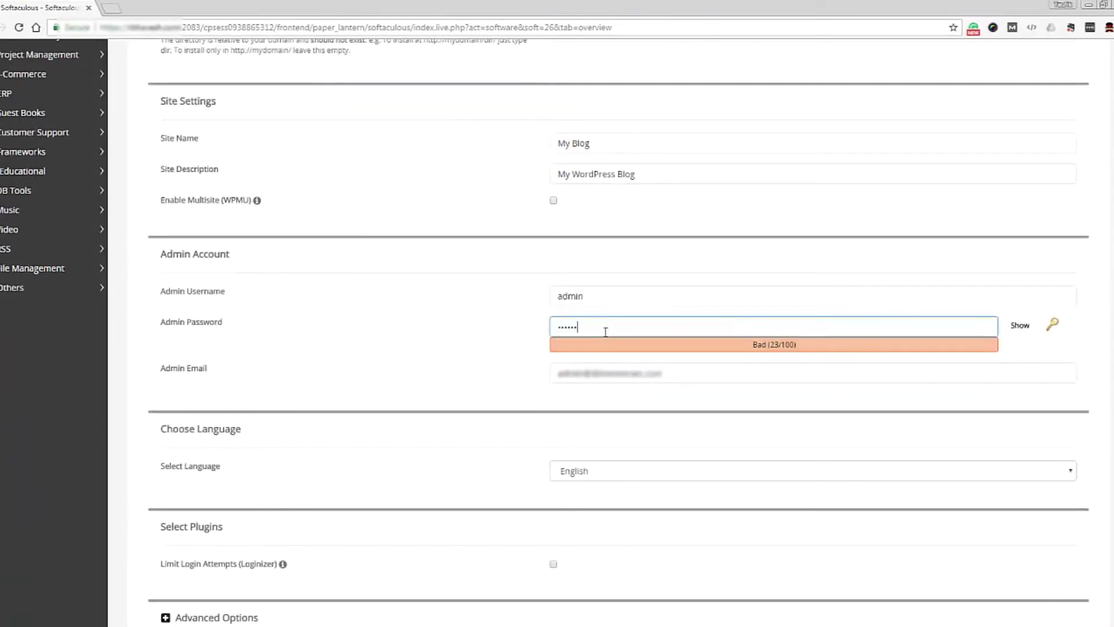
pyautogui.write('••••')
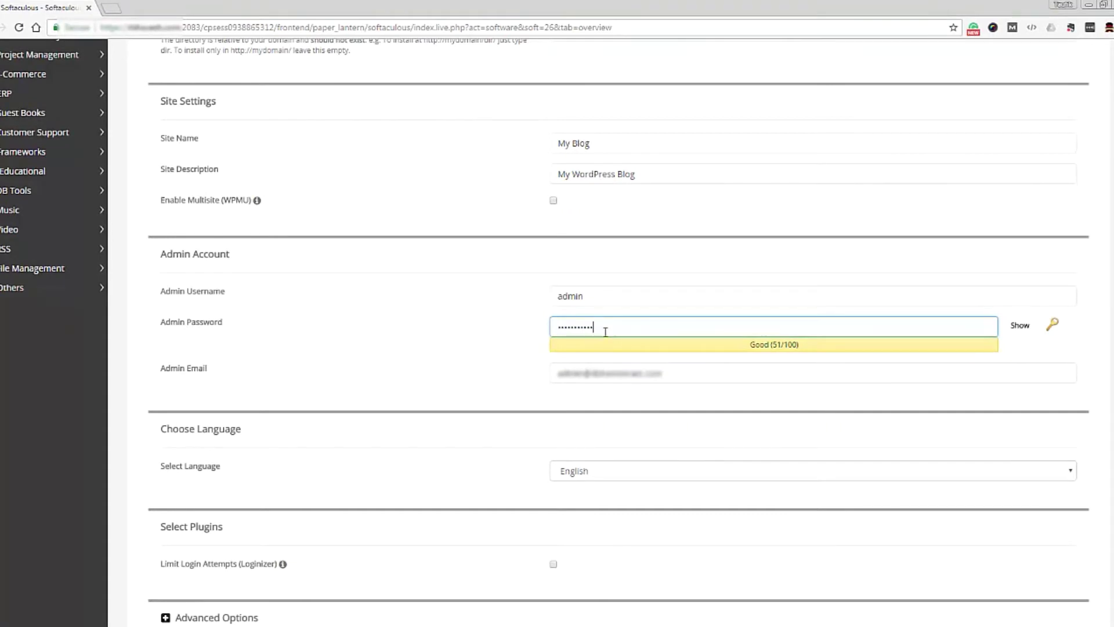
pyautogui.scroll(-3, 531, 456)
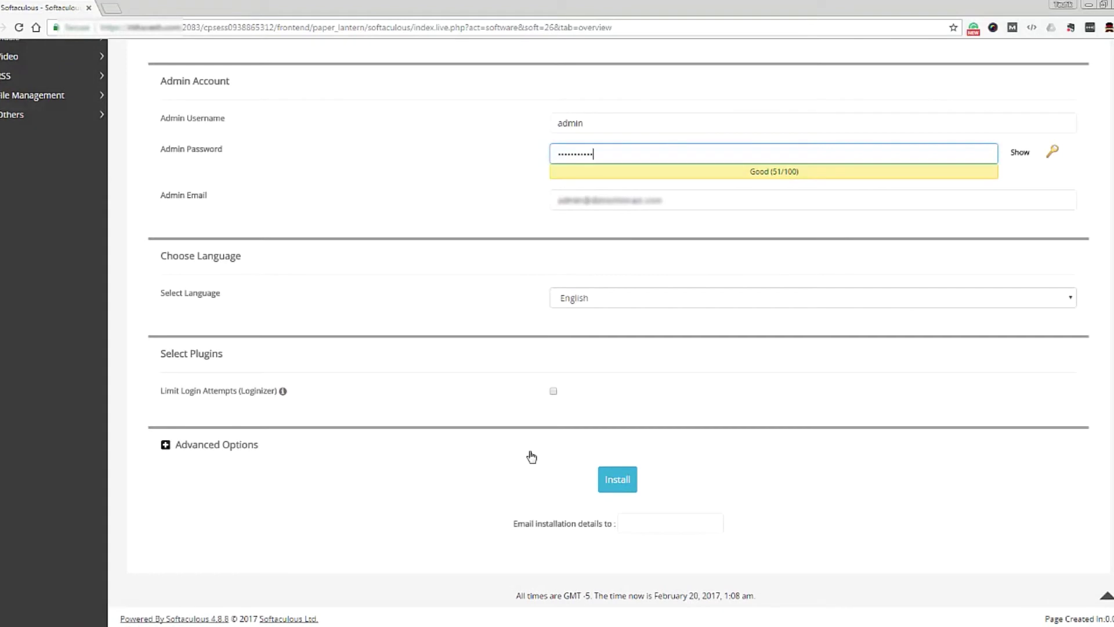
pyautogui.click(619, 485)
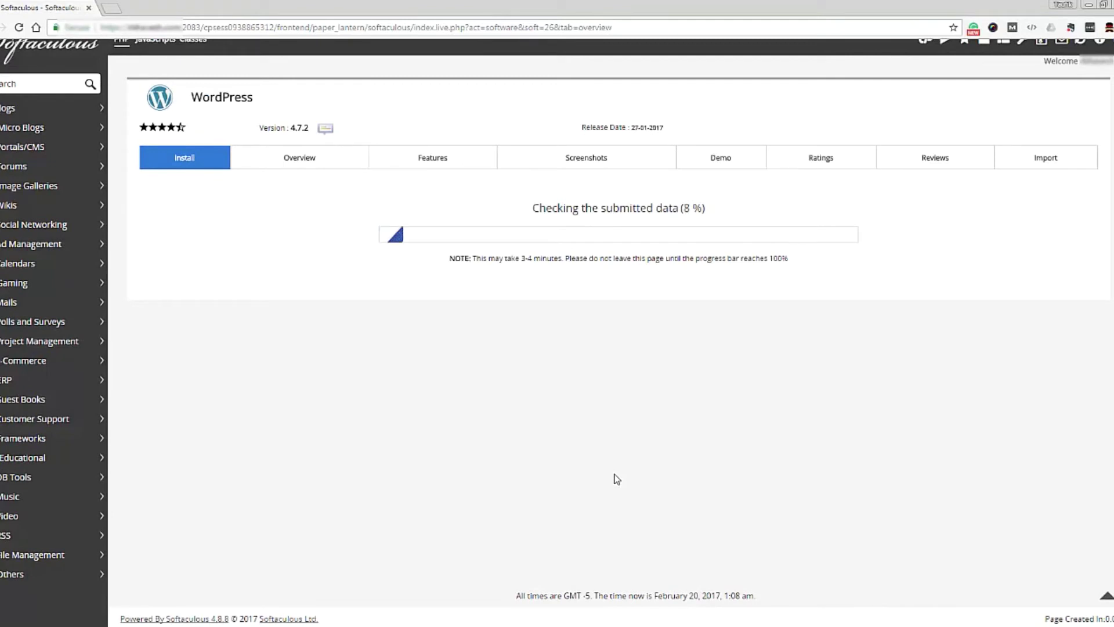
pyautogui.scroll(1, 616, 478)
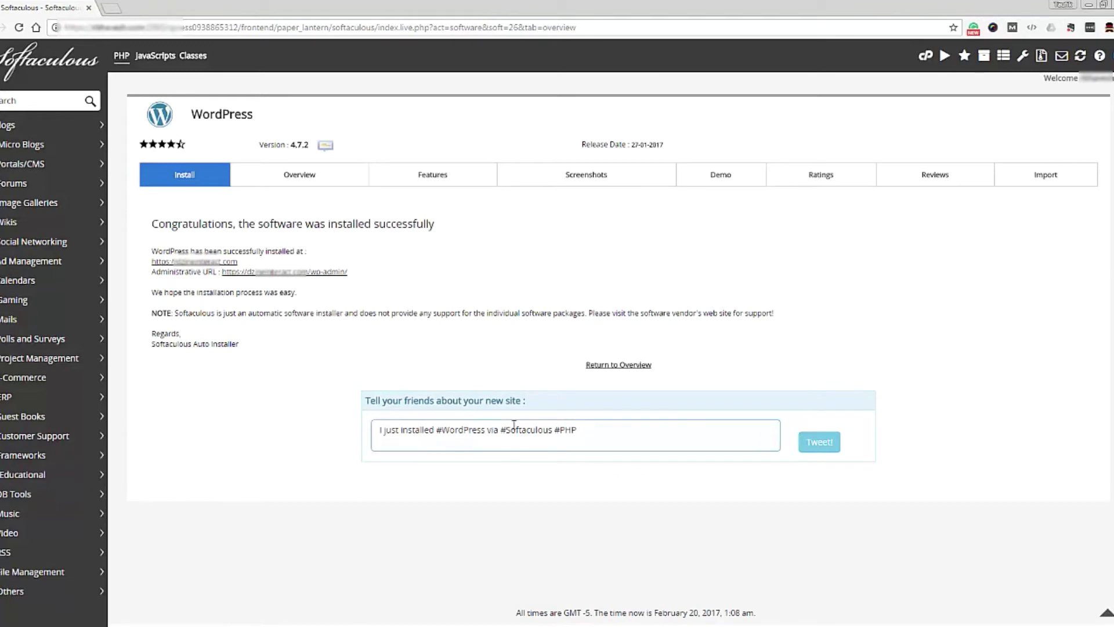
# - Open the installed My Blog site in a new tab, browse its front page, and select the address
pyautogui.click(285, 275)
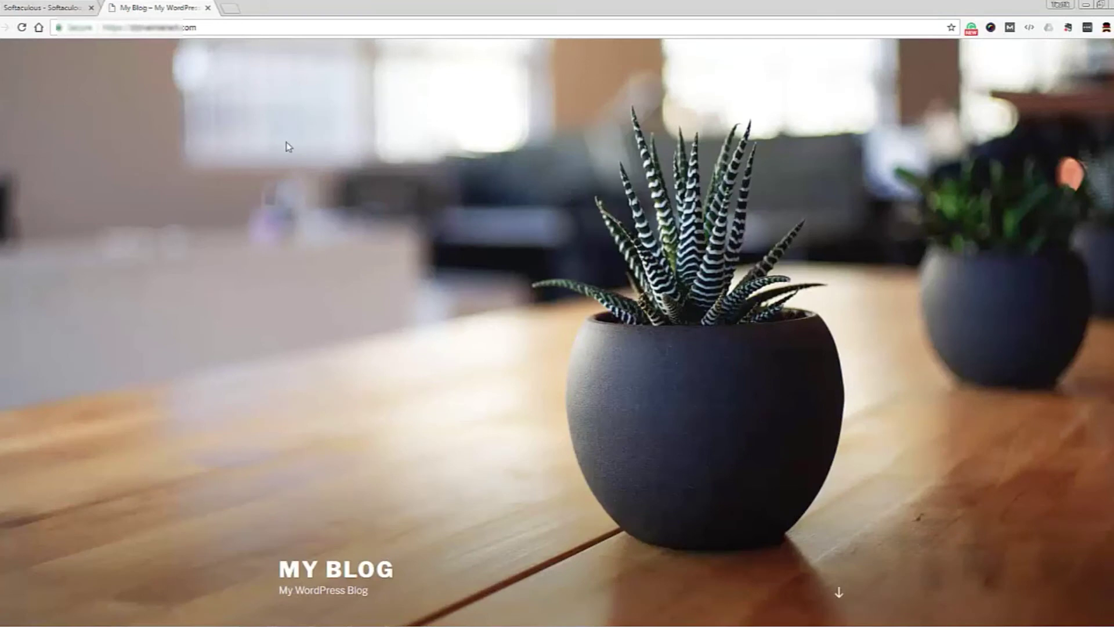
pyautogui.scroll(-10, 488, 221)
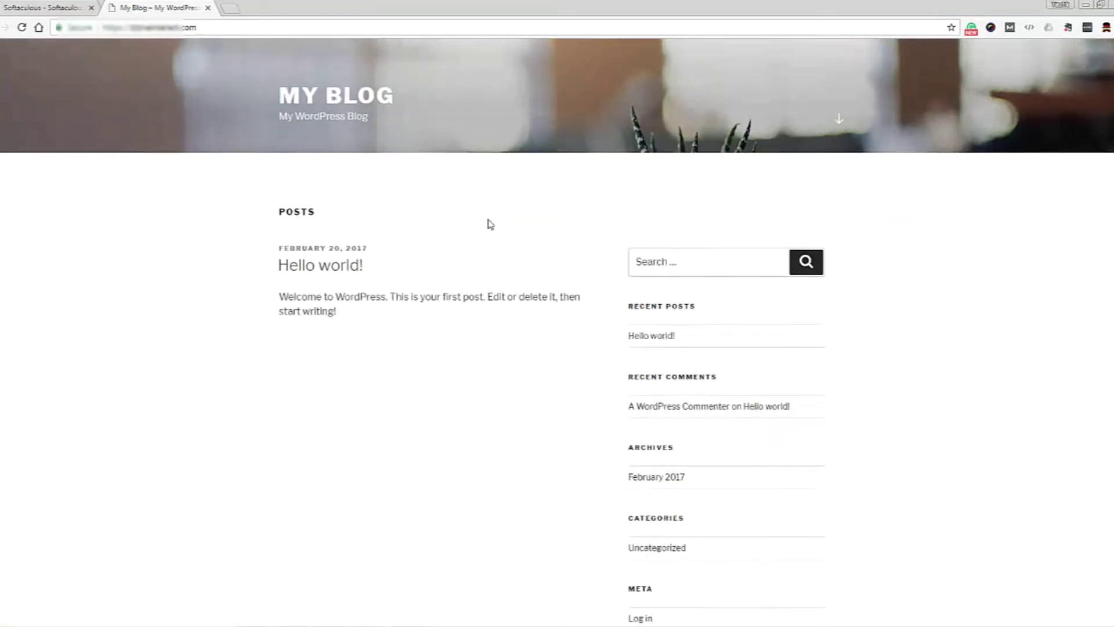
pyautogui.scroll(10, 489, 225)
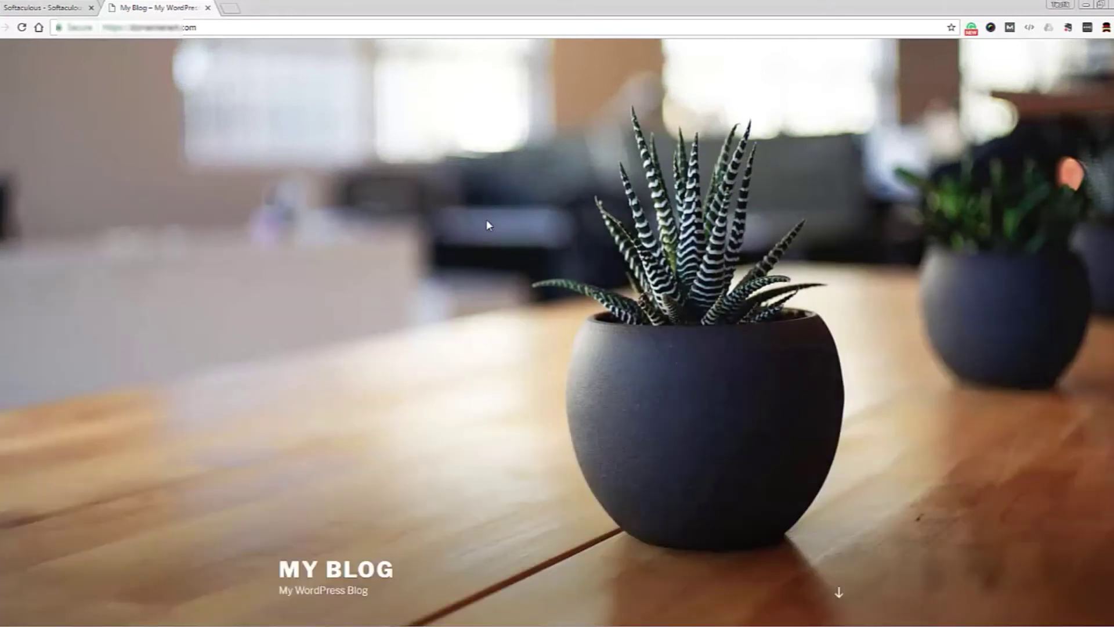
pyautogui.click(245, 24)
pyautogui.click(246, 24)
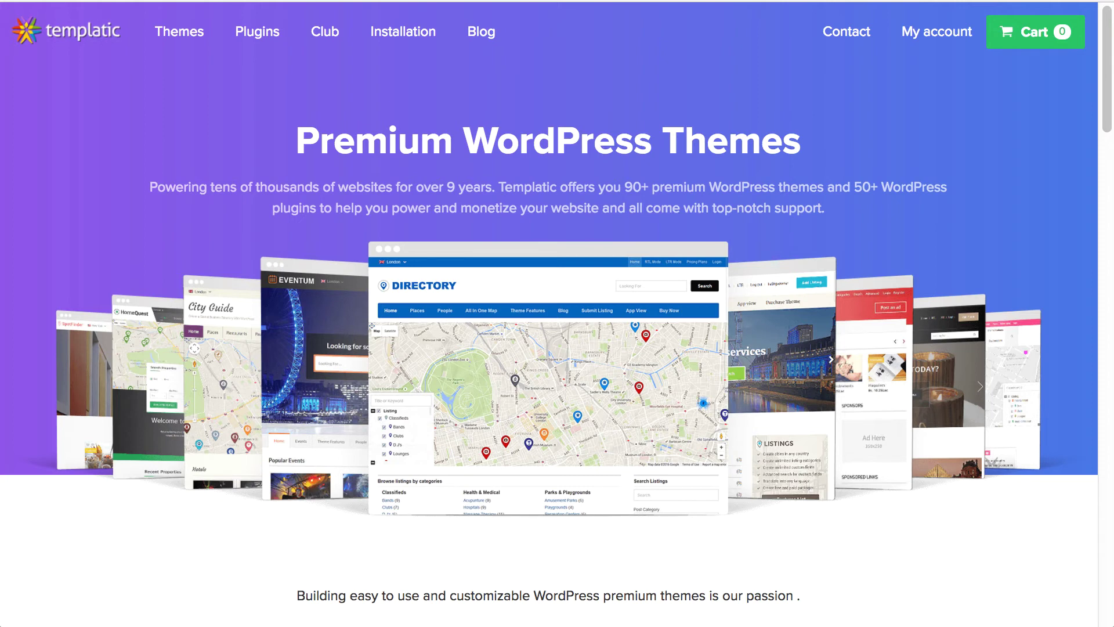
# - Browse the Templatic themes catalogue down to the Classifieds theme card
pyautogui.click(182, 32)
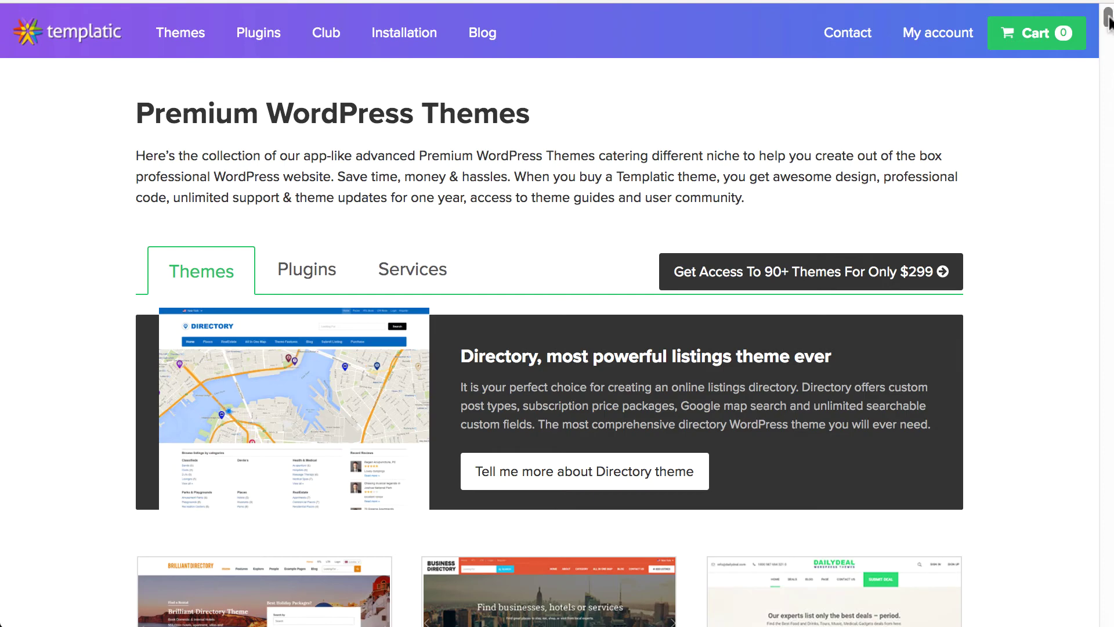
pyautogui.moveTo(1109, 20); pyautogui.dragTo(1109, 56)
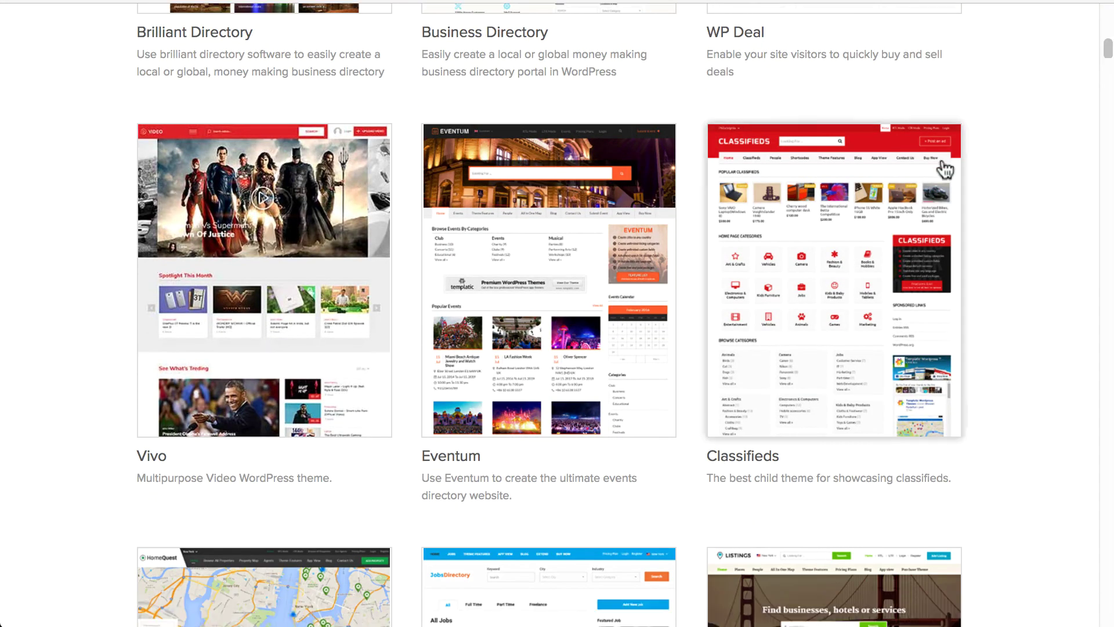
pyautogui.moveTo(947, 286)
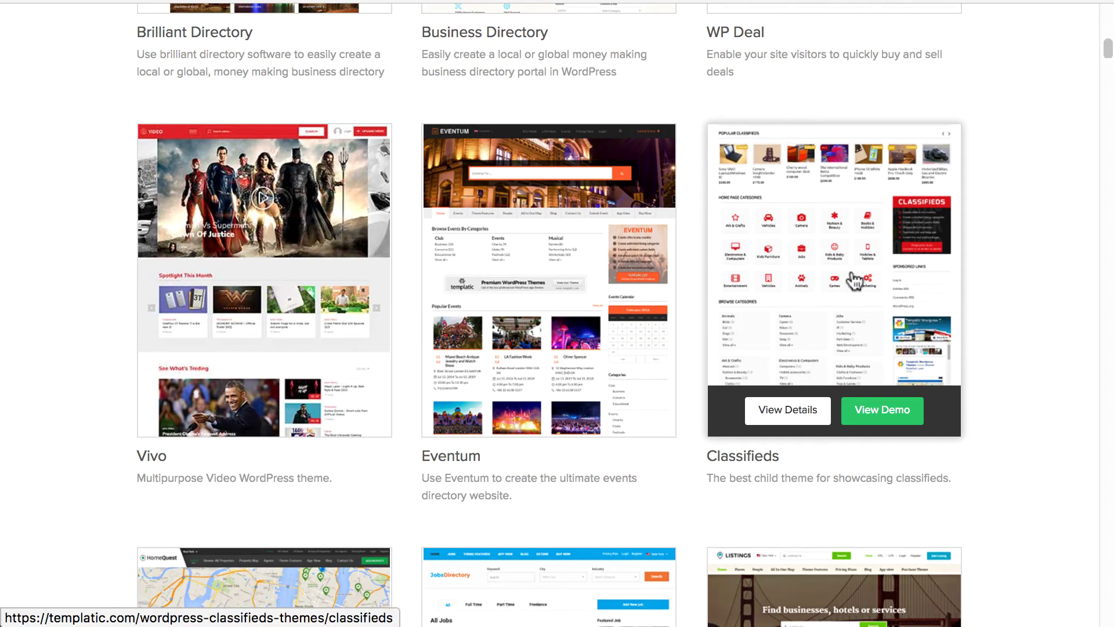
# - Open the Classifieds theme details and add the $99 1 Site License plan to the cart
pyautogui.click(792, 415)
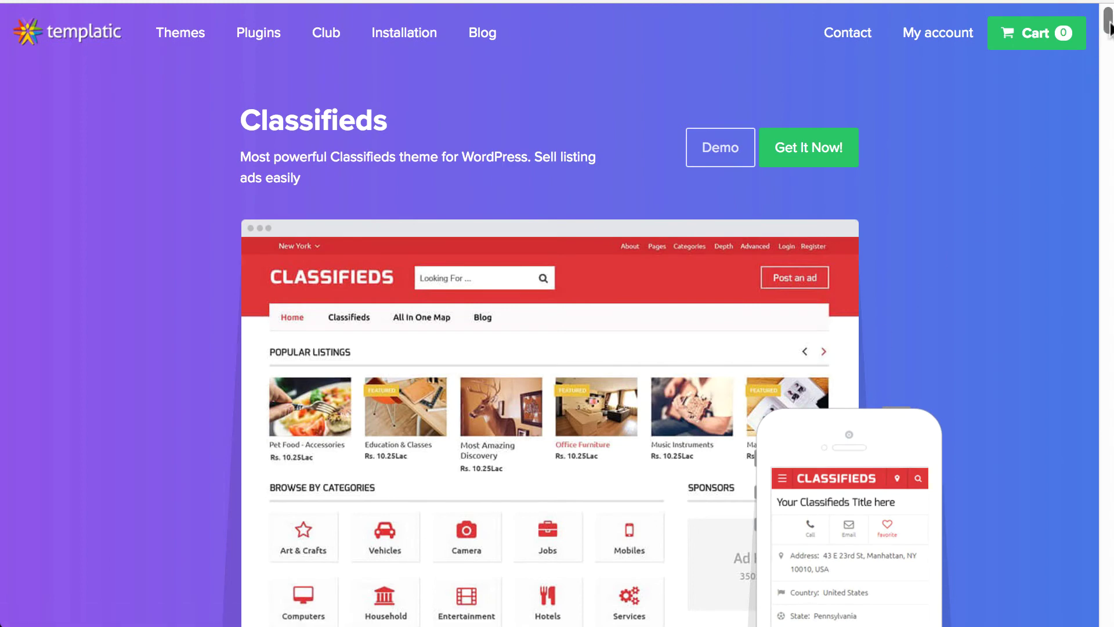
pyautogui.moveTo(1109, 32); pyautogui.dragTo(1105, 17)
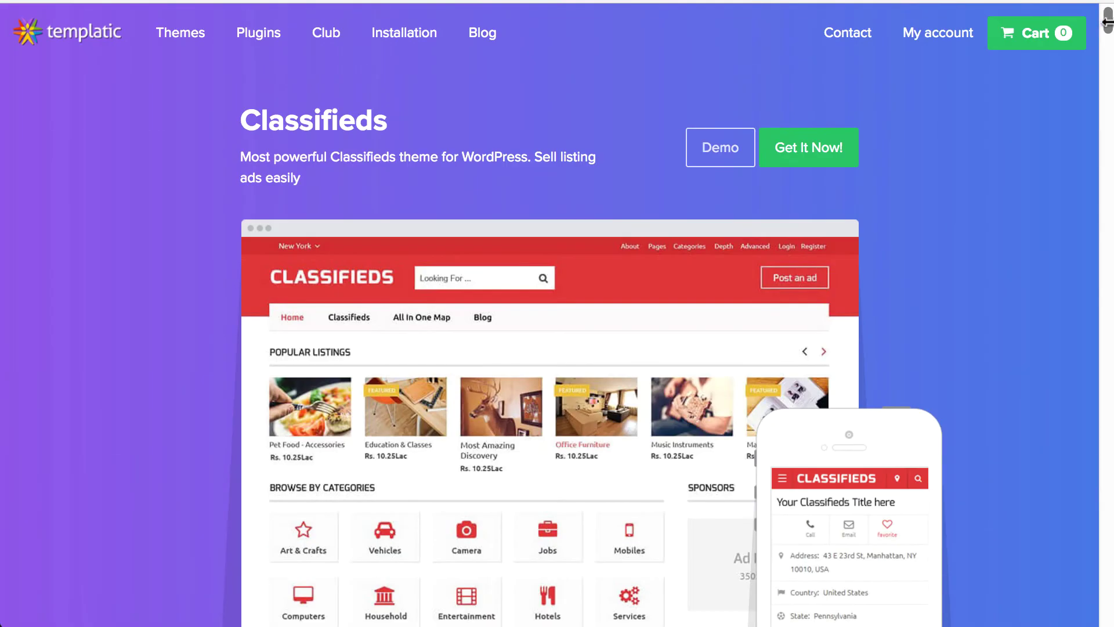
pyautogui.click(799, 152)
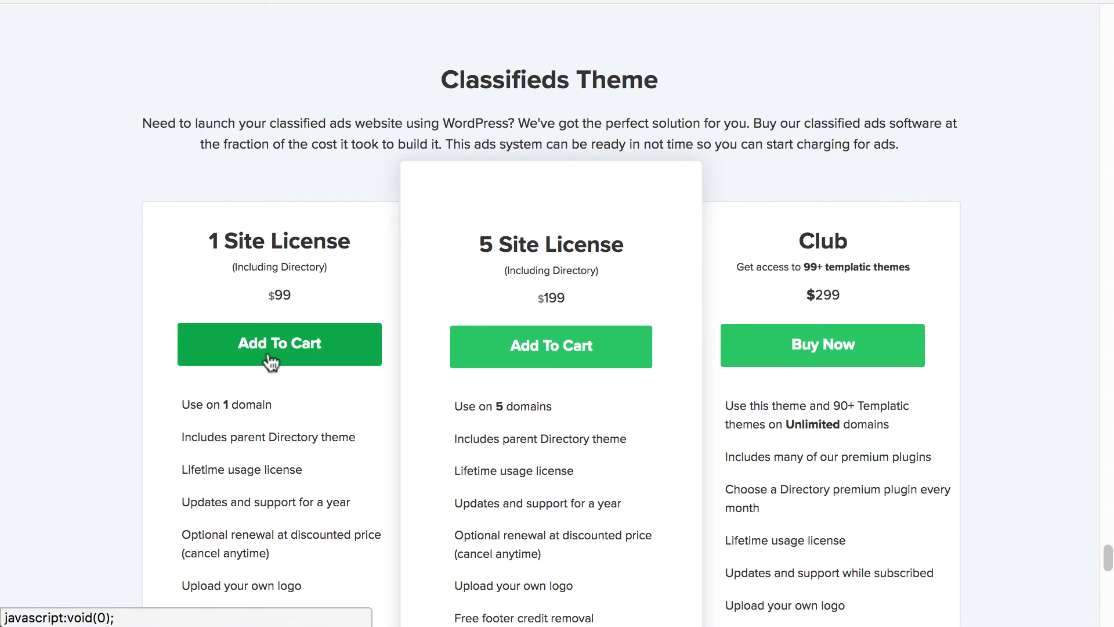
pyautogui.scroll(-3, 269, 362)
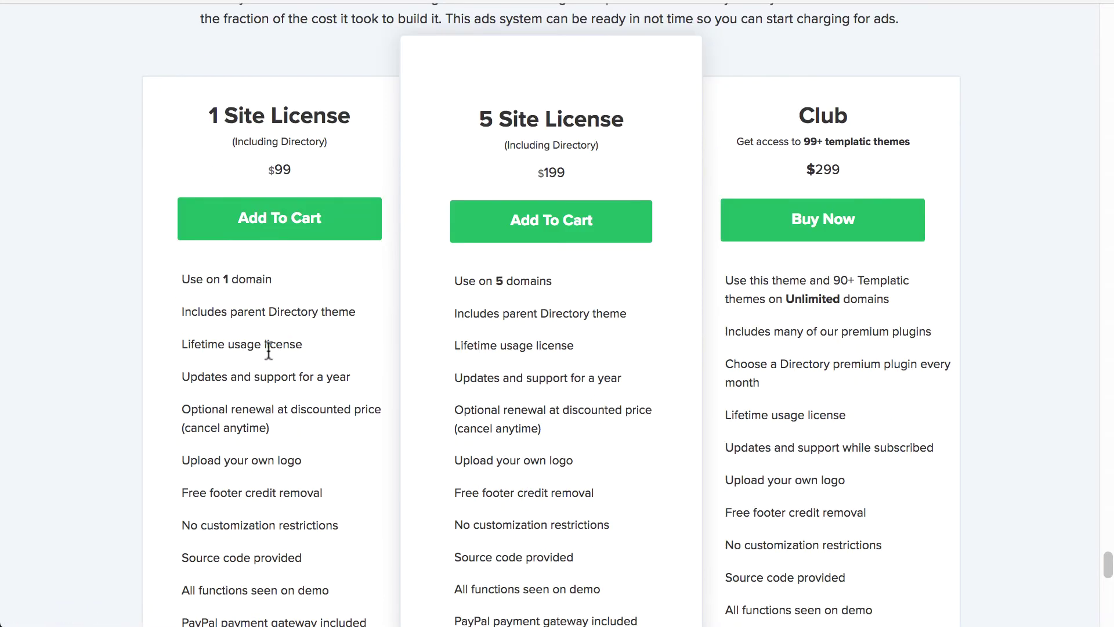
pyautogui.scroll(2, 269, 350)
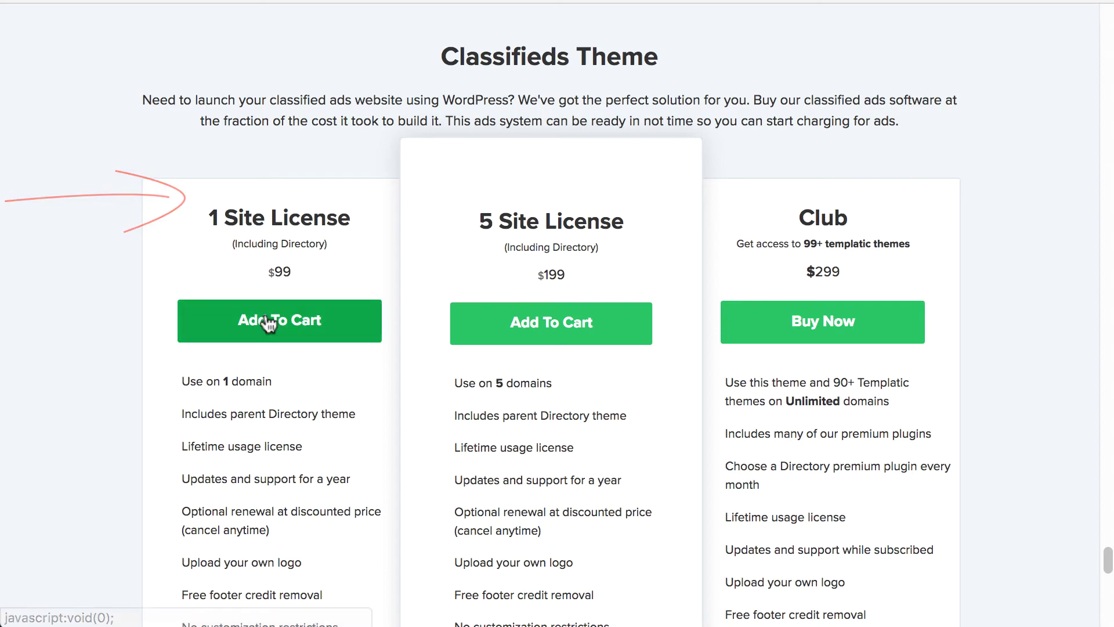
pyautogui.click(268, 323)
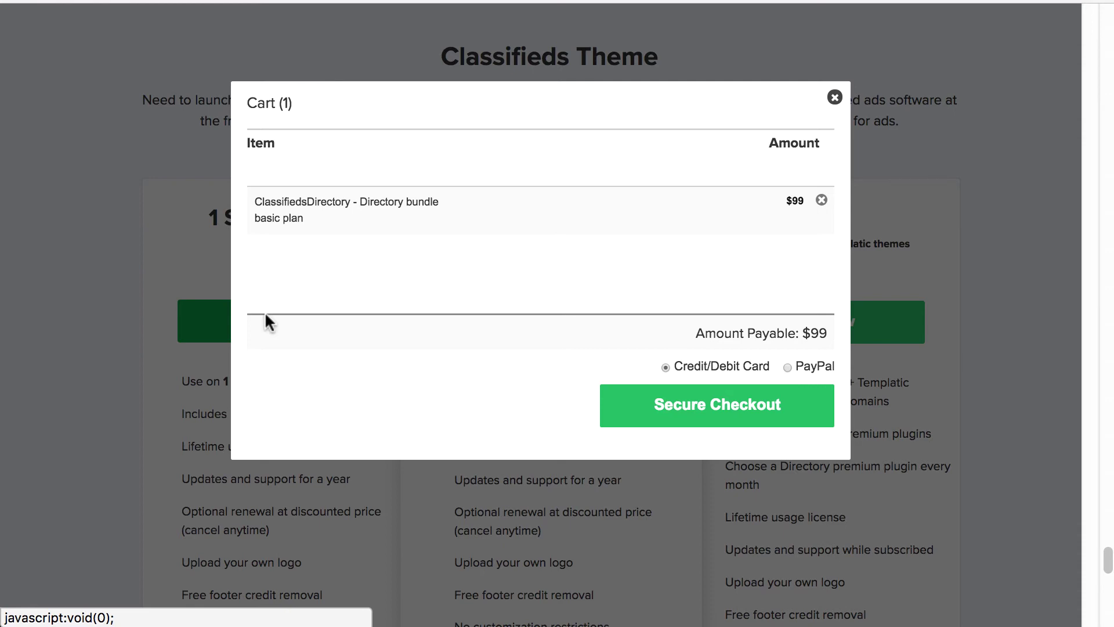
# - Proceed to the Place order page for the $99 Classifieds plan
pyautogui.click(738, 414)
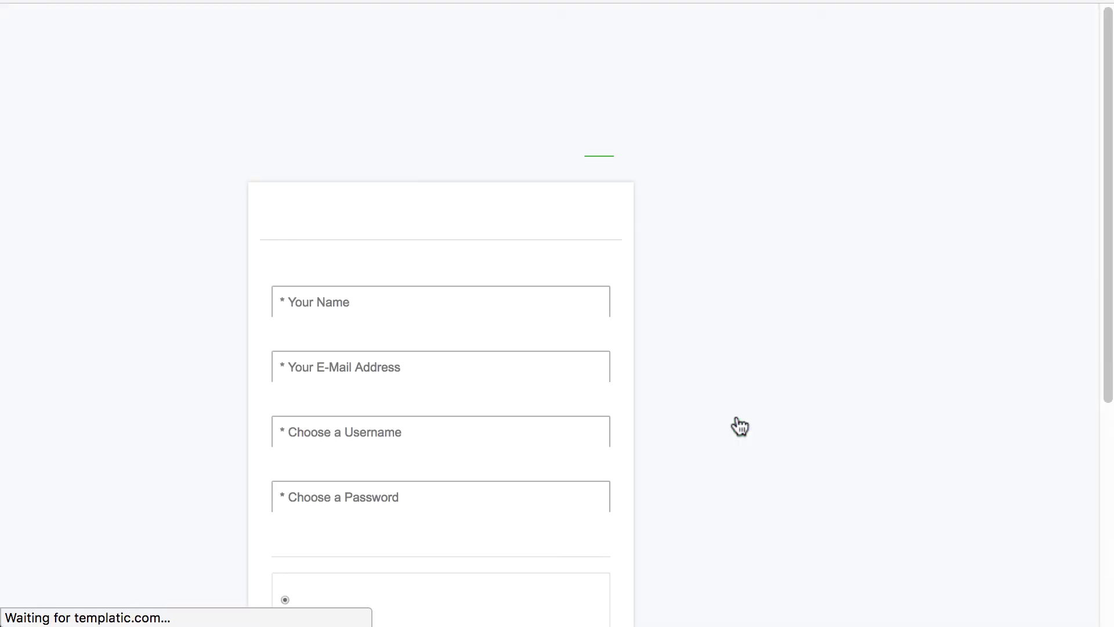
pyautogui.scroll(-5, 711, 490)
pyautogui.scroll(5, 711, 490)
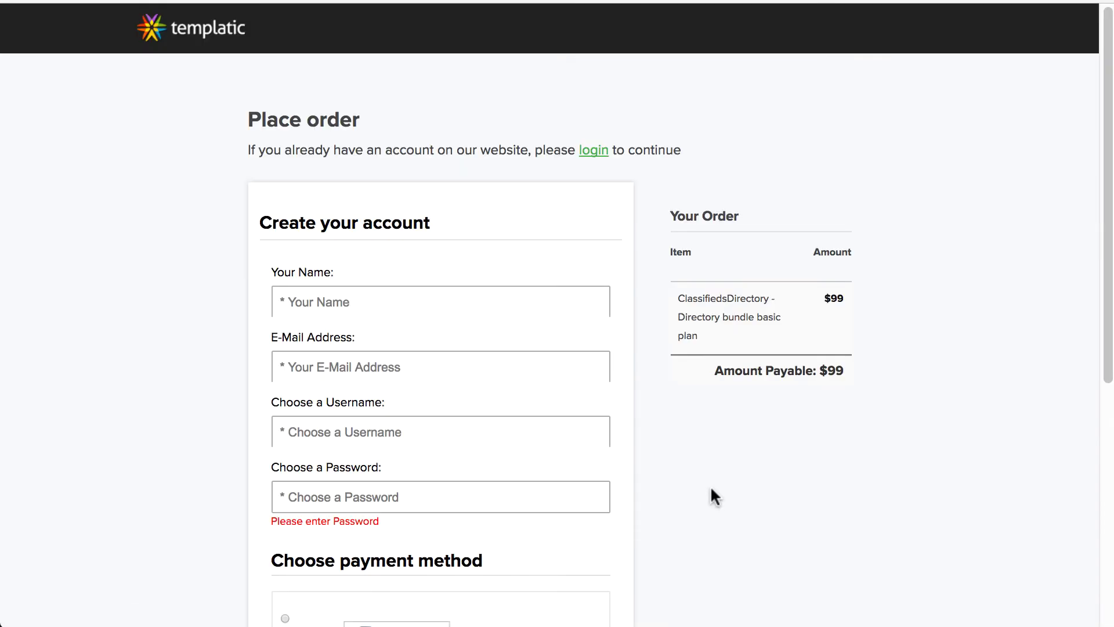
# - Step through the account name, e-mail and username fields and choose PayPal as payment
pyautogui.click(402, 305)
pyautogui.click(377, 363)
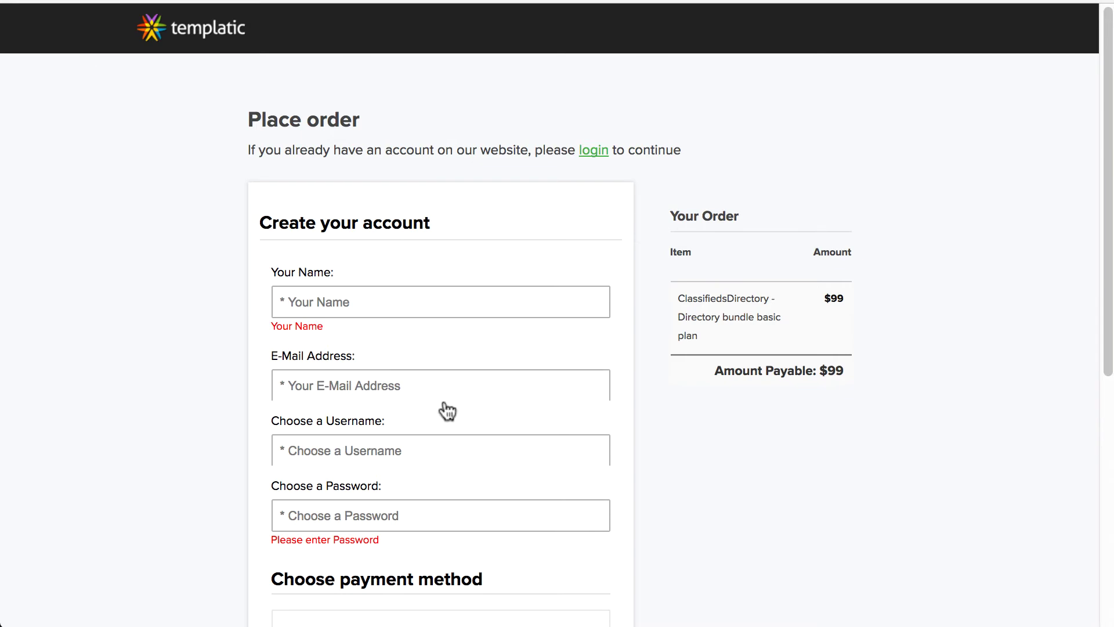
pyautogui.click(383, 467)
pyautogui.click(845, 472)
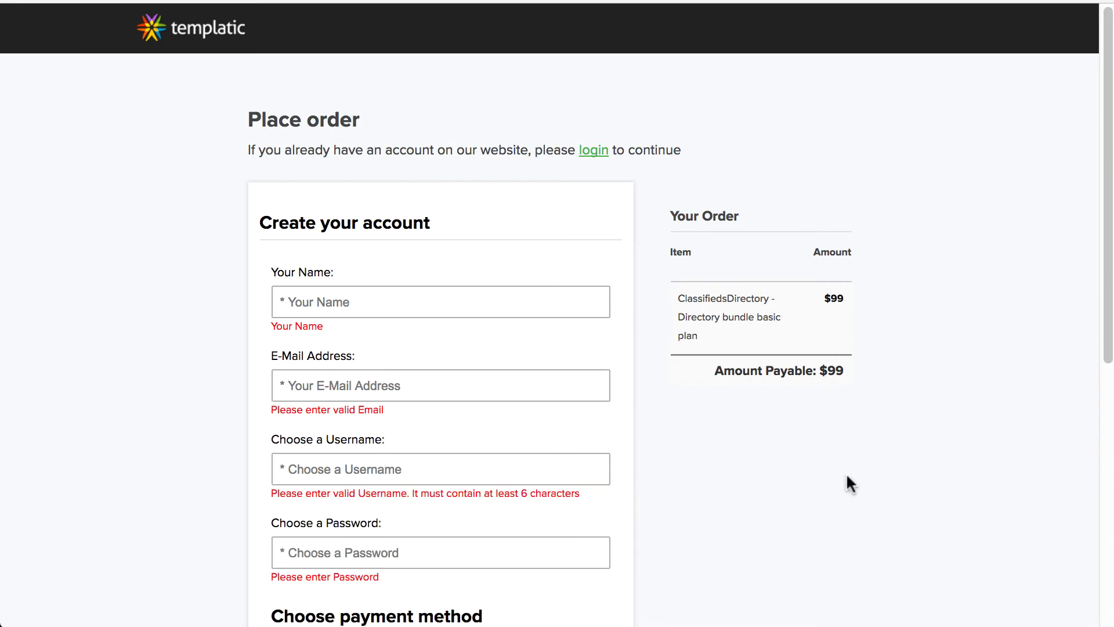
pyautogui.scroll(-8, 831, 468)
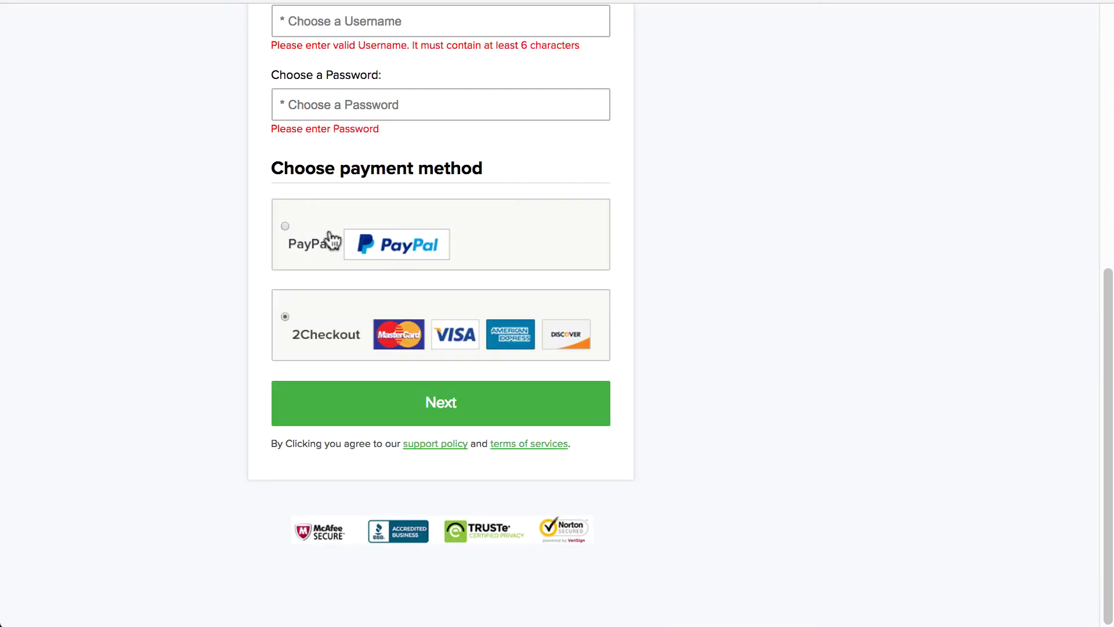
pyautogui.click(286, 225)
pyautogui.scroll(8, 286, 224)
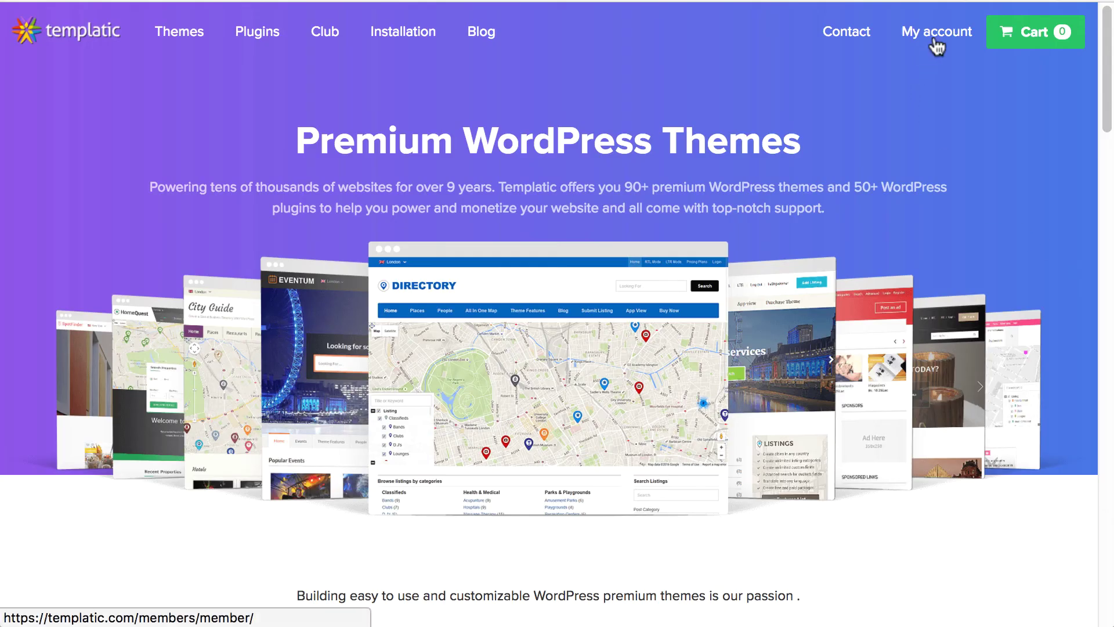
# - Log in to the Templatic member account by pasting the password into Member Login
pyautogui.click(936, 45)
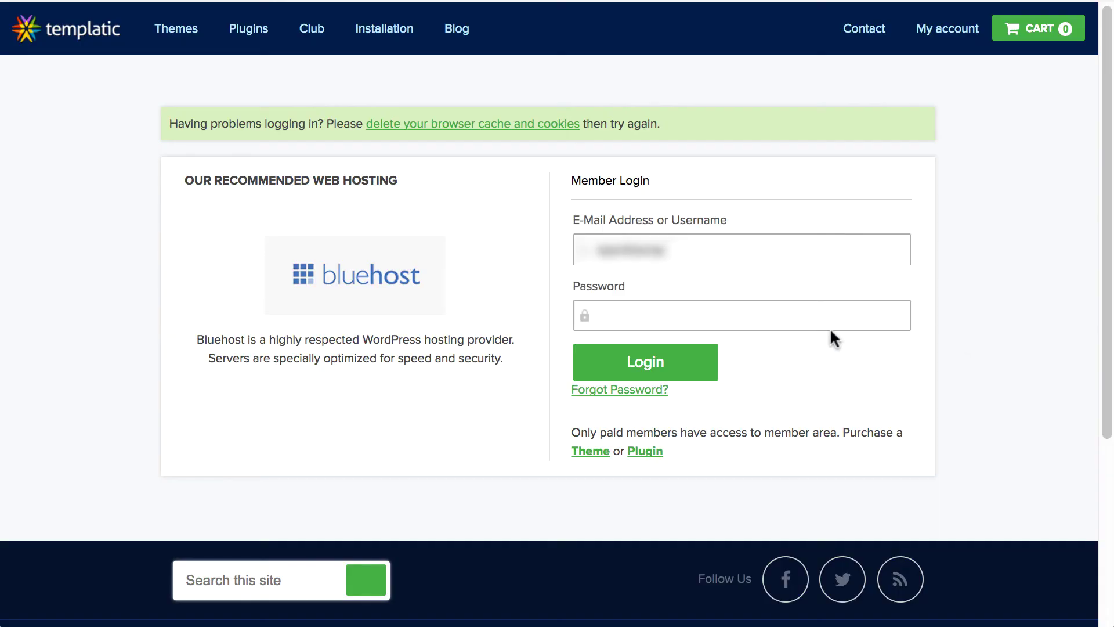
pyautogui.click(630, 307)
pyautogui.hotkey('ctrl', 'v')
pyautogui.click(660, 376)
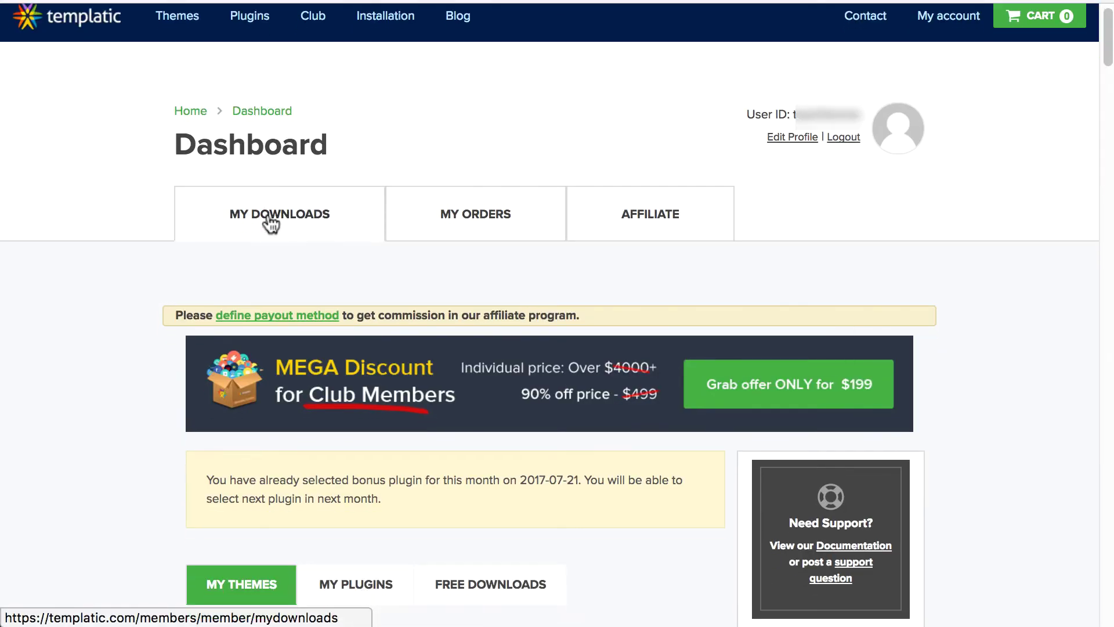
# - Expand Classifieds Directory under My Themes and download ClassifiedsDirectory-EasyInstall.zip
pyautogui.scroll(-1, 261, 348)
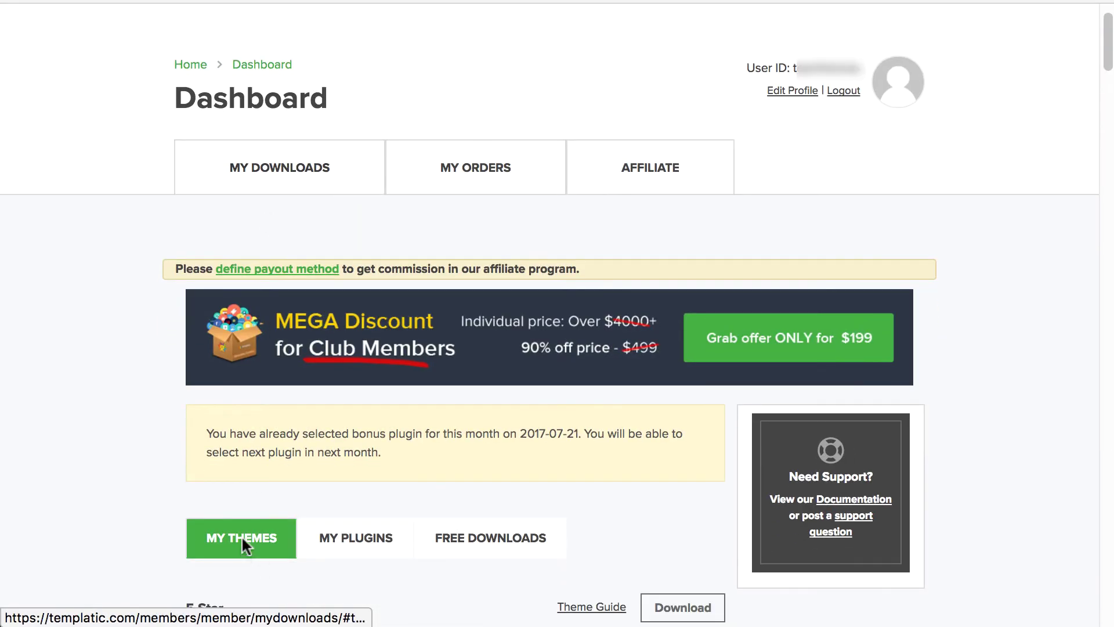
pyautogui.scroll(-3, 241, 535)
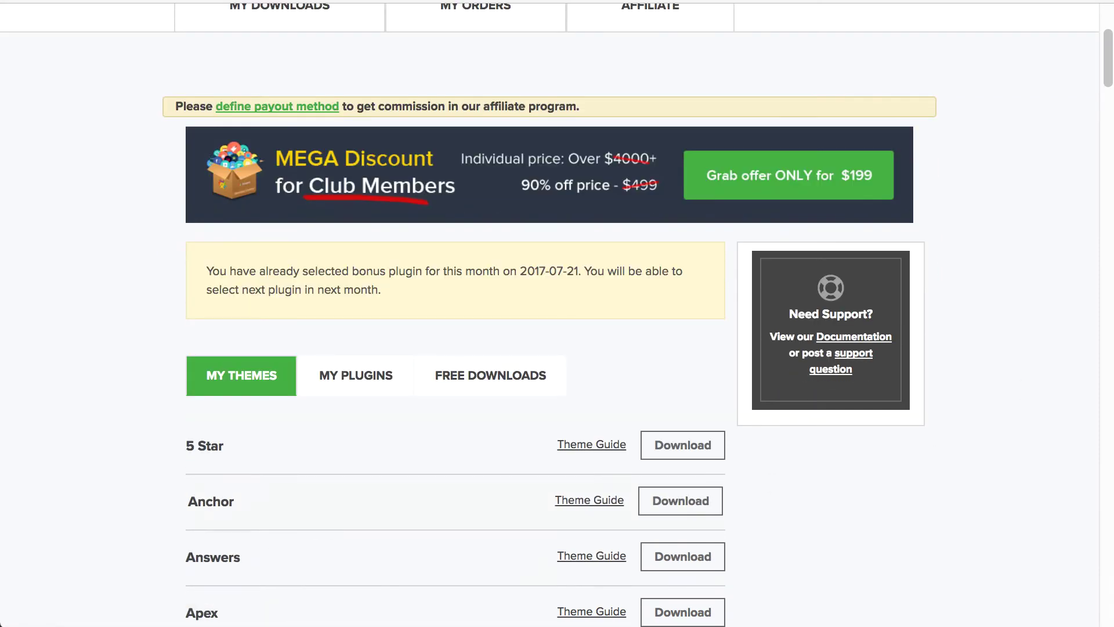
pyautogui.moveTo(1108, 63); pyautogui.dragTo(1108, 183)
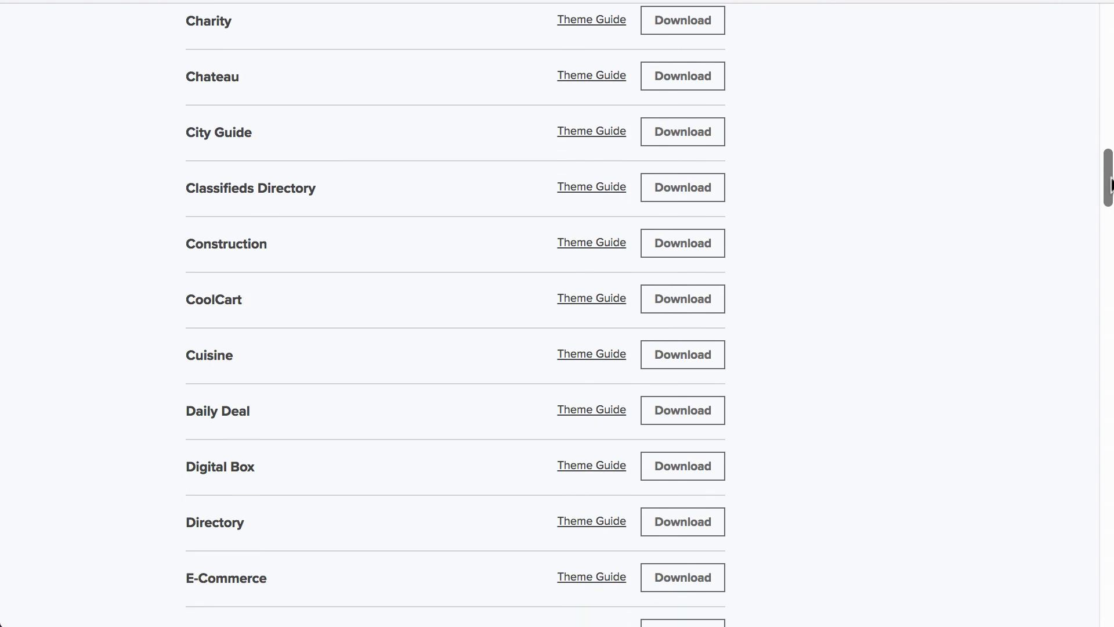
pyautogui.click(689, 193)
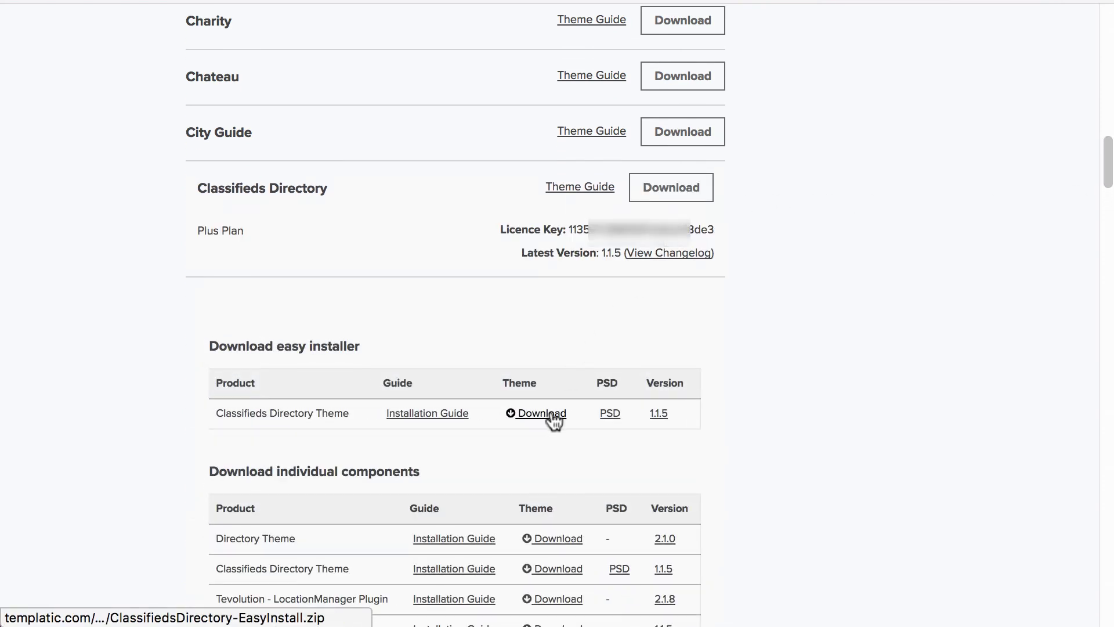
pyautogui.click(551, 415)
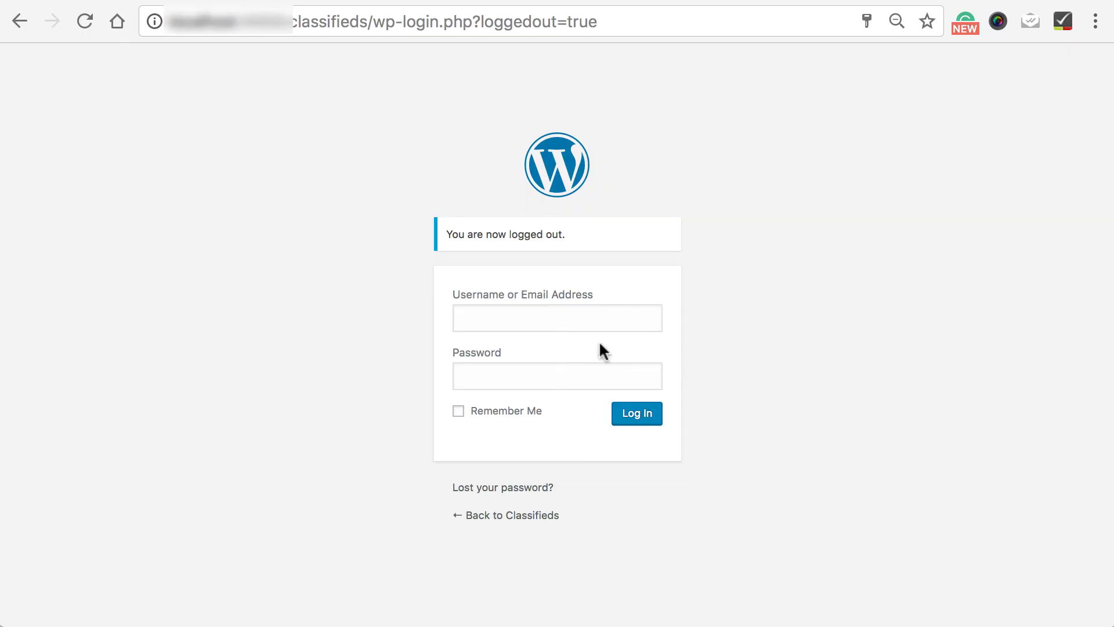
# - Log in to the Classifieds WordPress admin using the saved autofill username and password
pyautogui.click(534, 318)
pyautogui.click(534, 349)
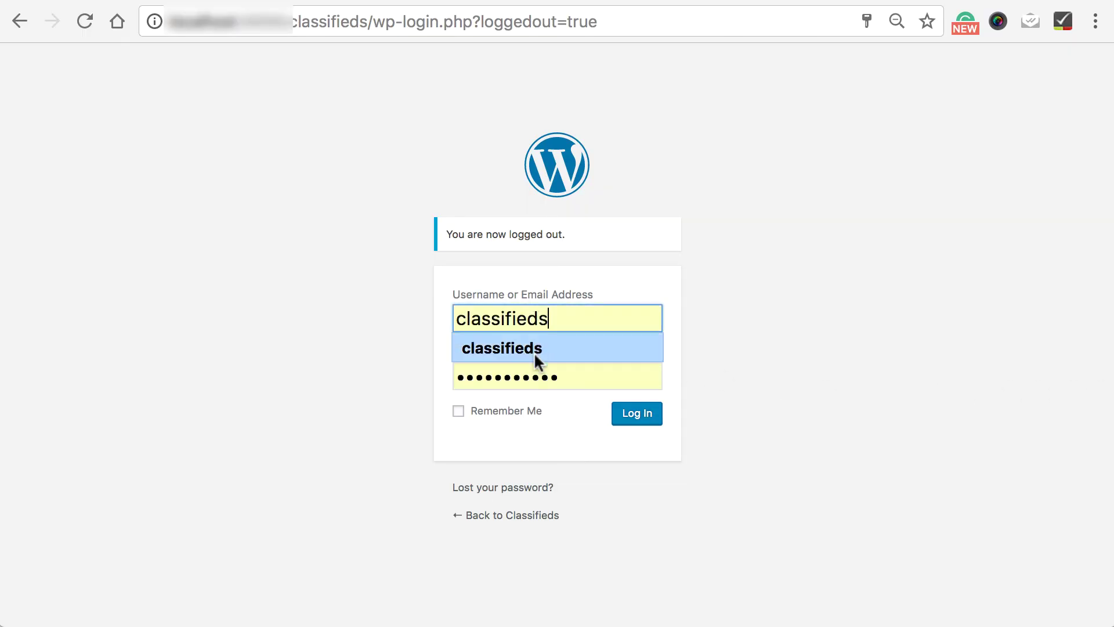
pyautogui.click(528, 378)
pyautogui.press('Down')
pyautogui.press('Return')
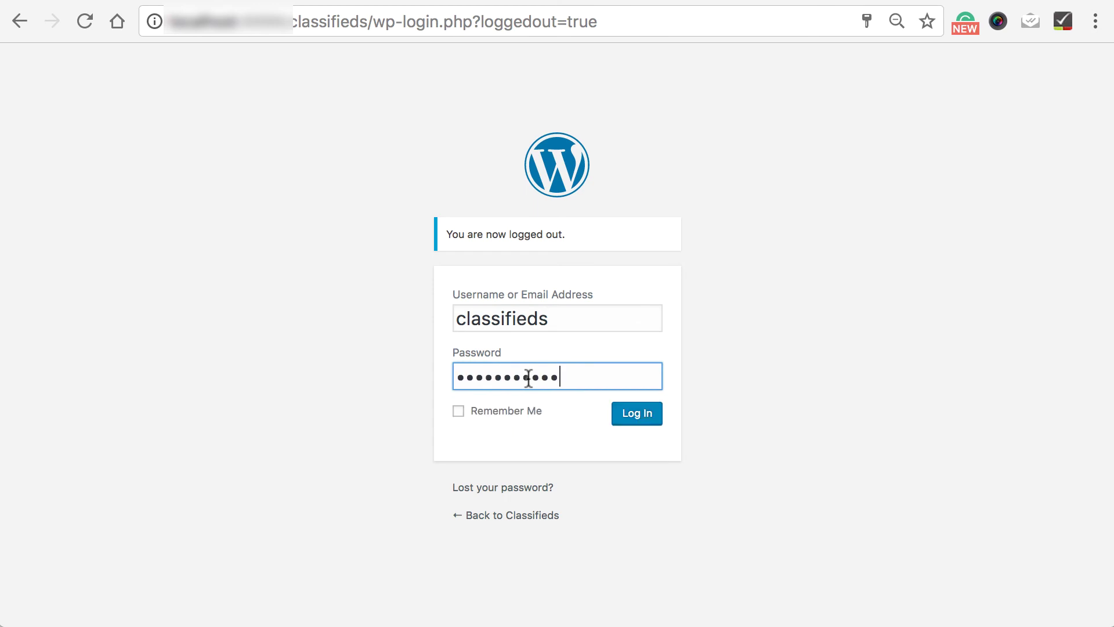
pyautogui.click(636, 418)
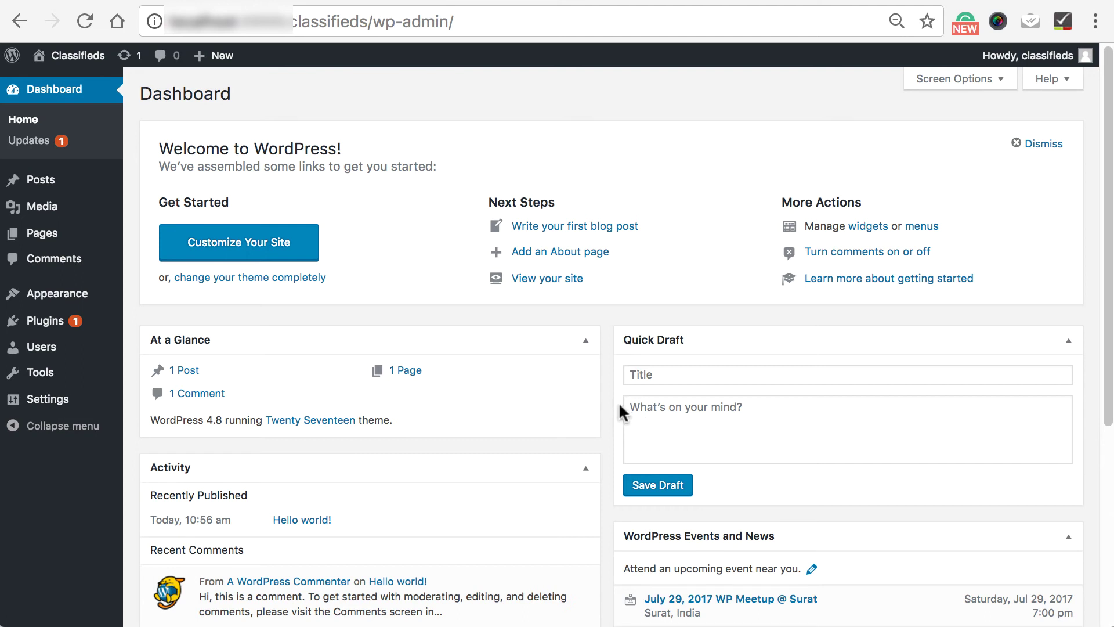
pyautogui.moveTo(67, 300)
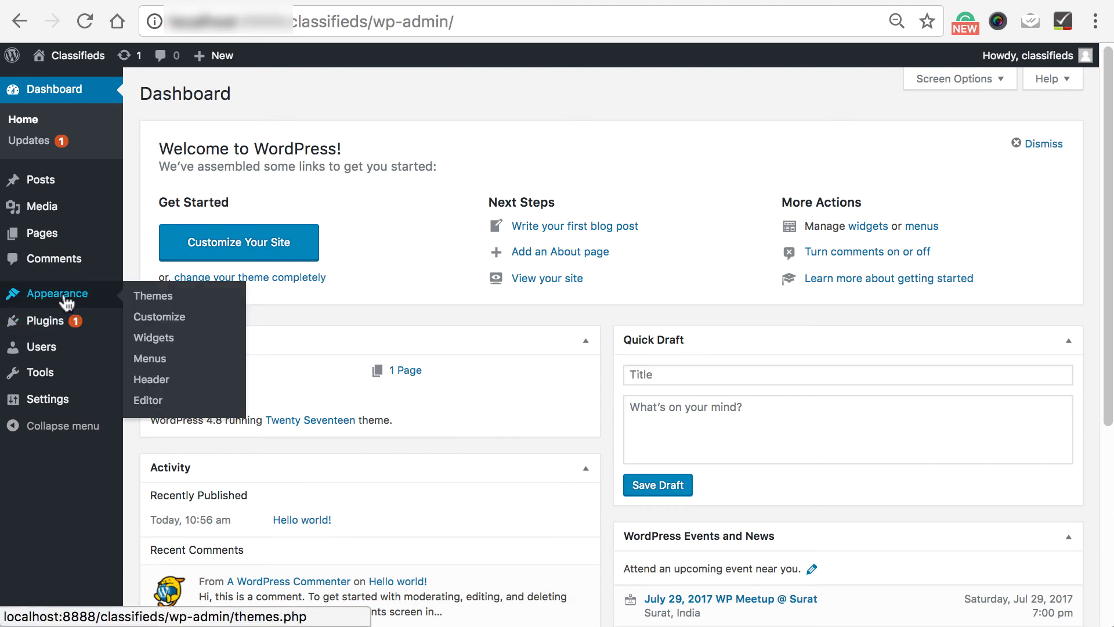
# - Upload ClassifiedsDirectory-EasyInstall.zip from Downloads under Appearance > Themes > Add New and install it
pyautogui.click(164, 303)
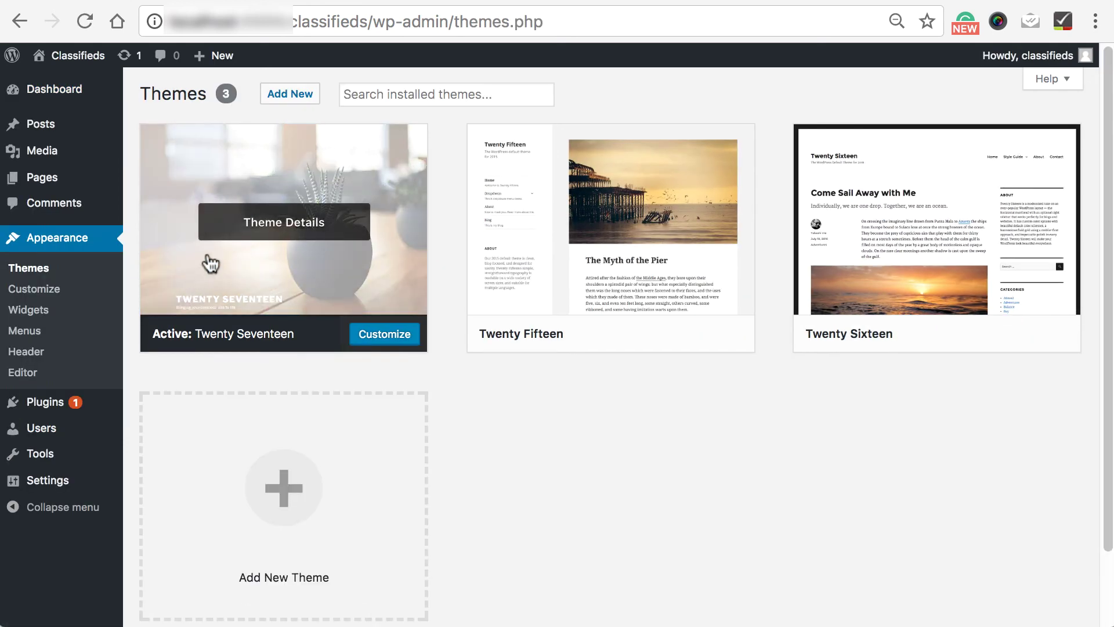
pyautogui.click(299, 98)
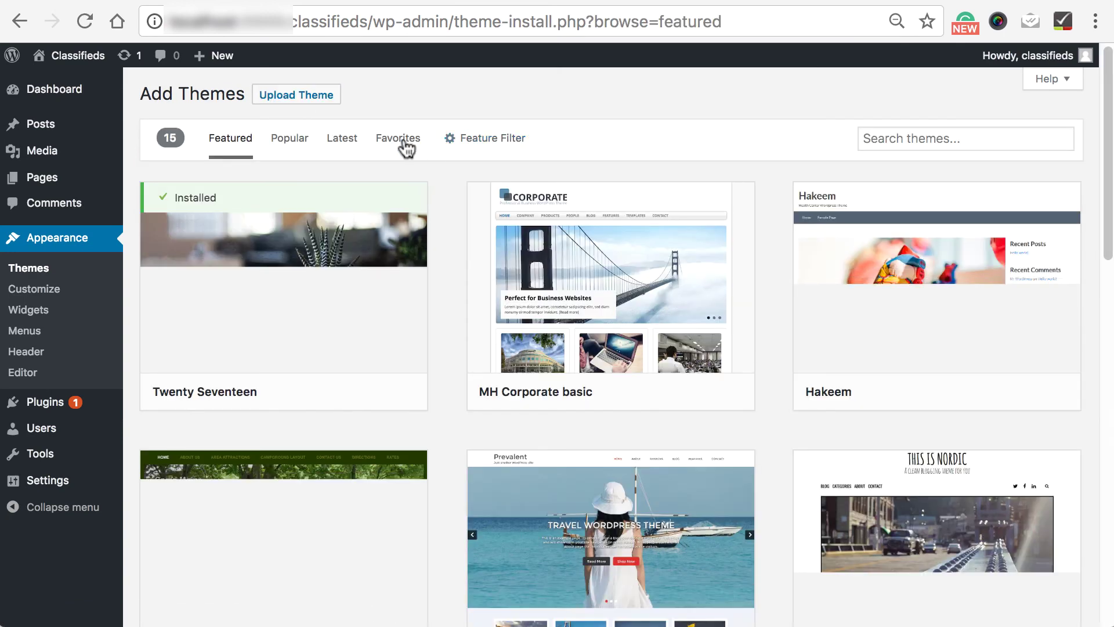
pyautogui.click(281, 97)
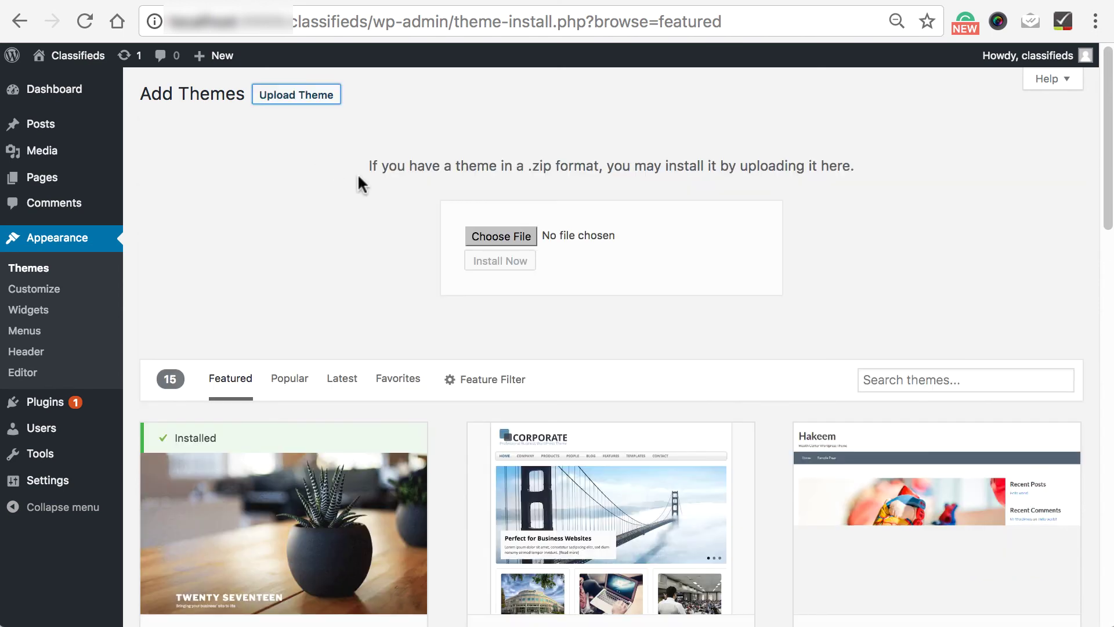
pyautogui.click(493, 232)
pyautogui.press('super+alt+l')
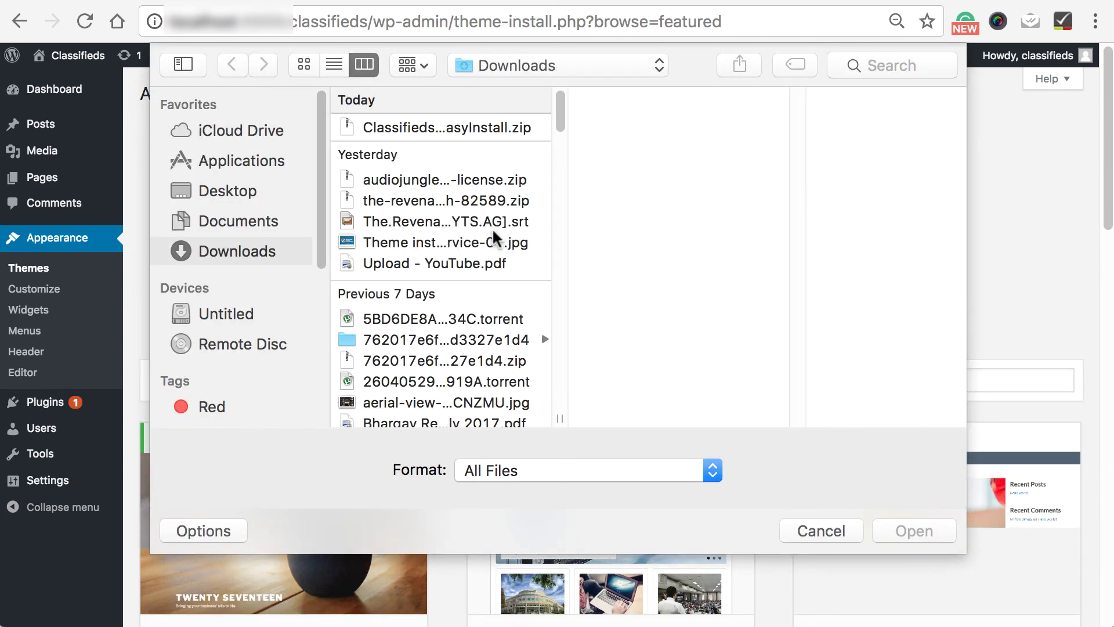
pyautogui.click(455, 128)
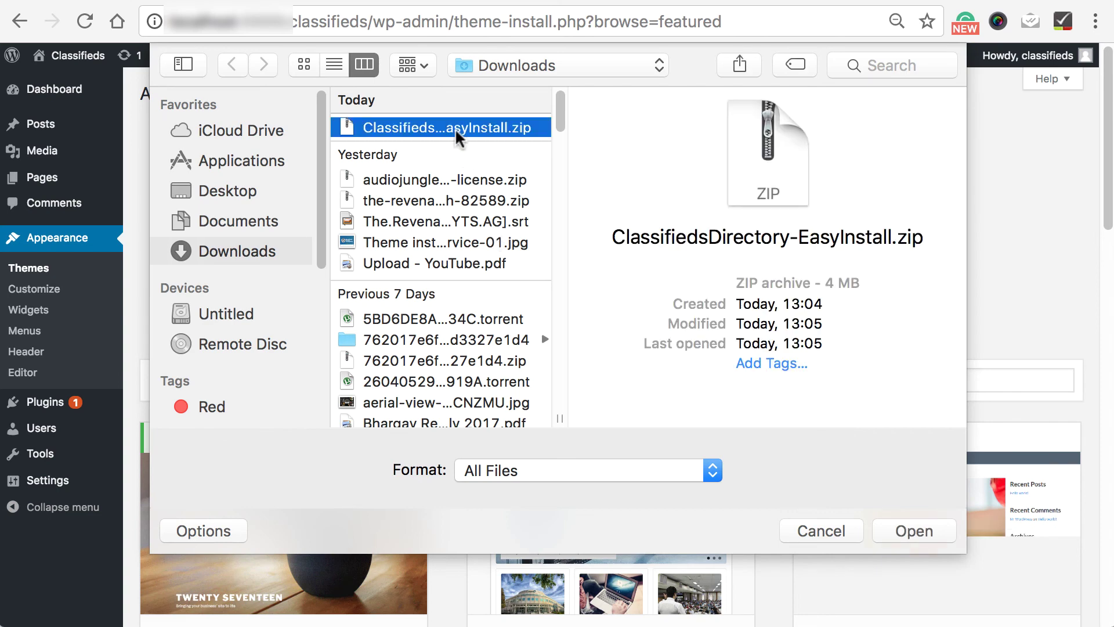
pyautogui.click(923, 535)
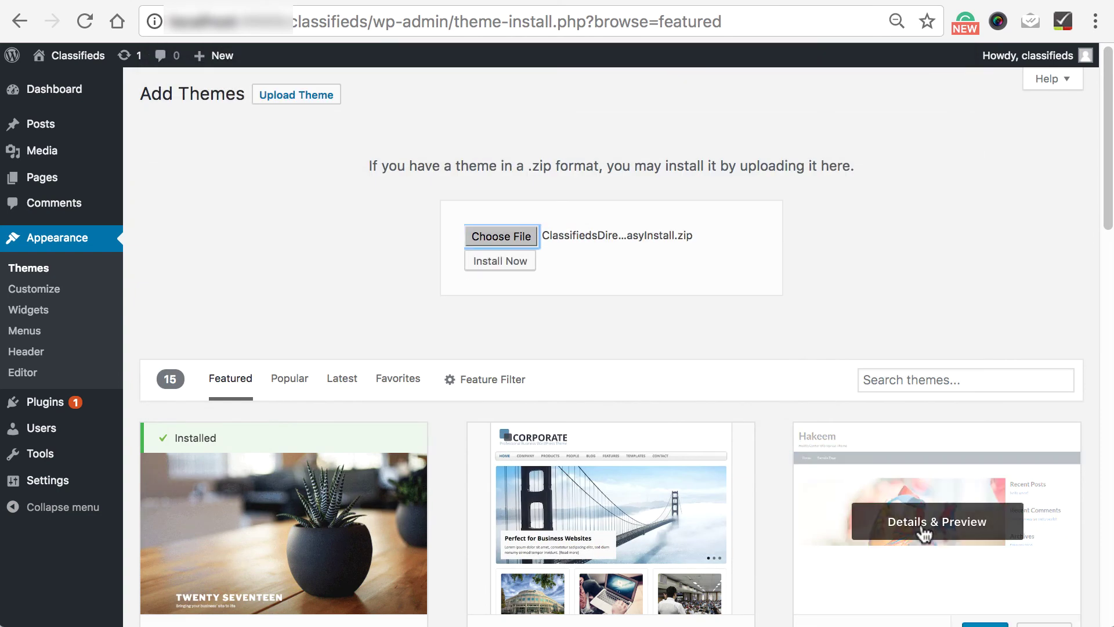
pyautogui.click(484, 268)
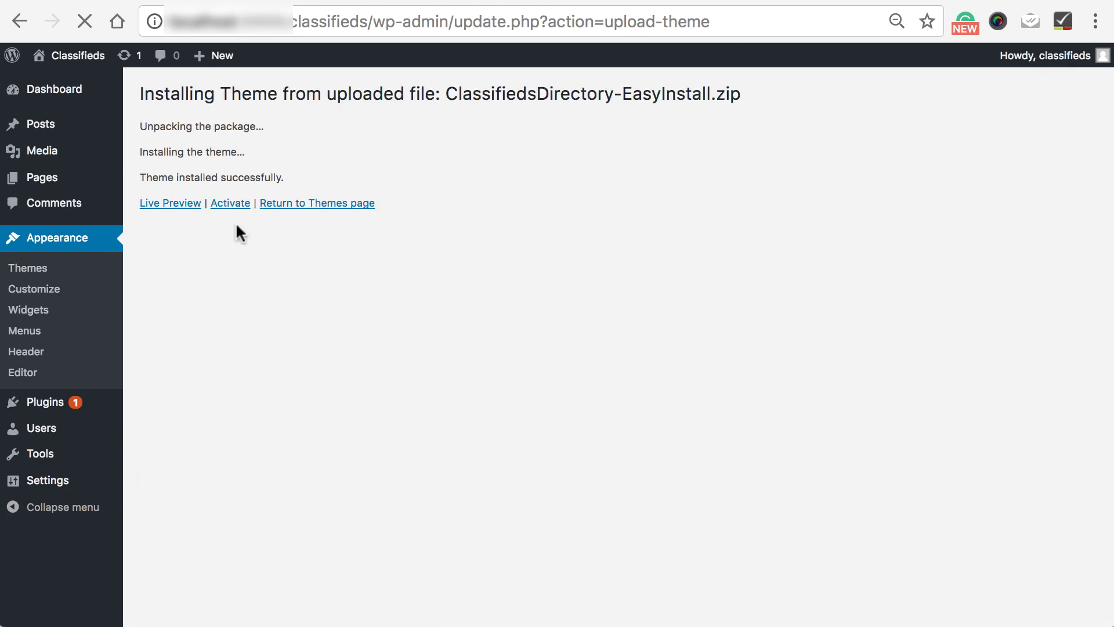
# - Activate the newly installed Classifieds Directory theme
pyautogui.click(226, 204)
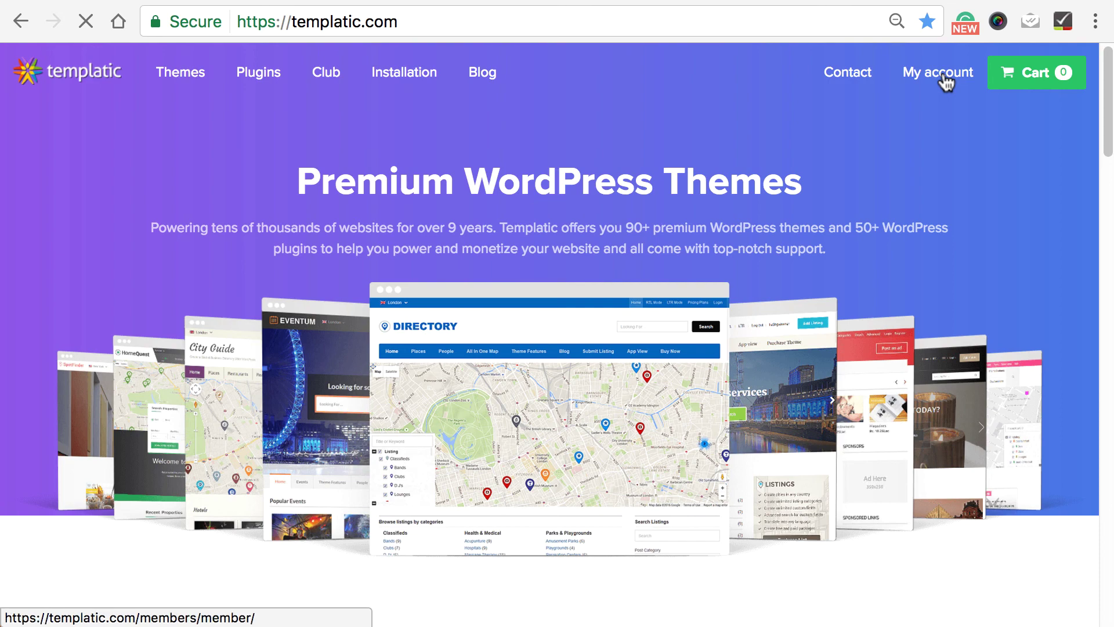
# - In the Templatic dashboard, expand Classifieds Directory and select its Plus Plan licence key
pyautogui.click(944, 80)
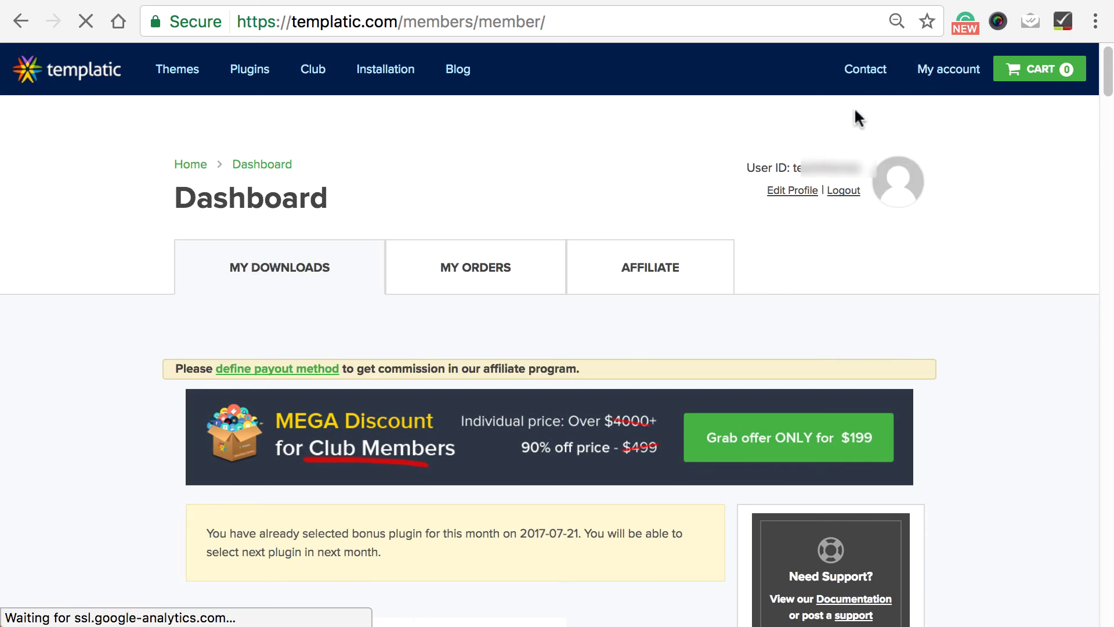
pyautogui.scroll(-10, 715, 259)
pyautogui.scroll(-20, 715, 249)
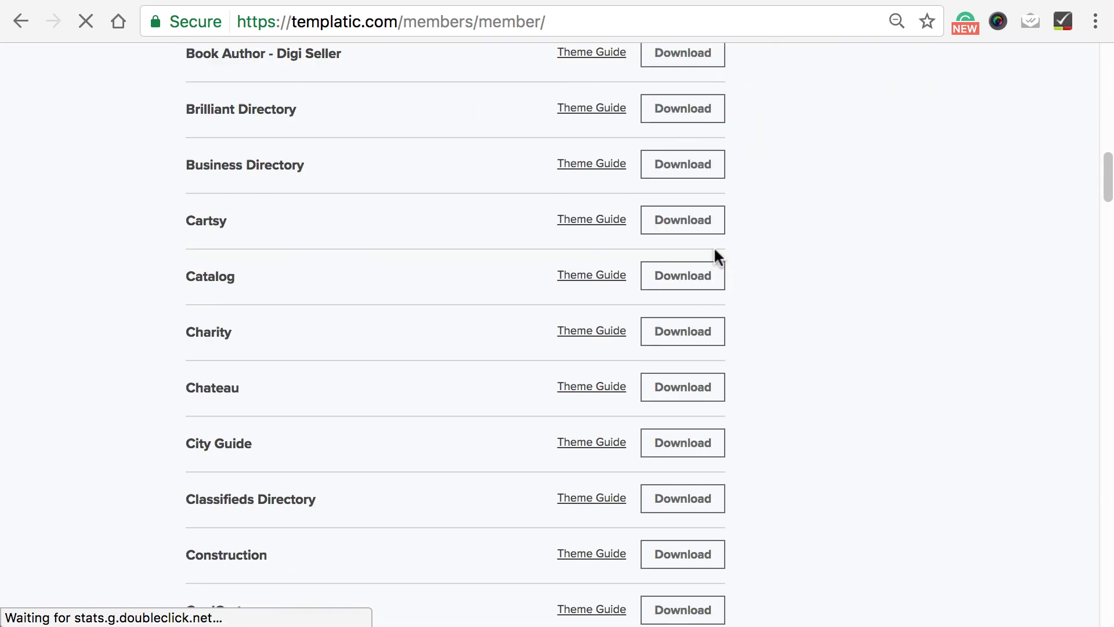
pyautogui.click(673, 200)
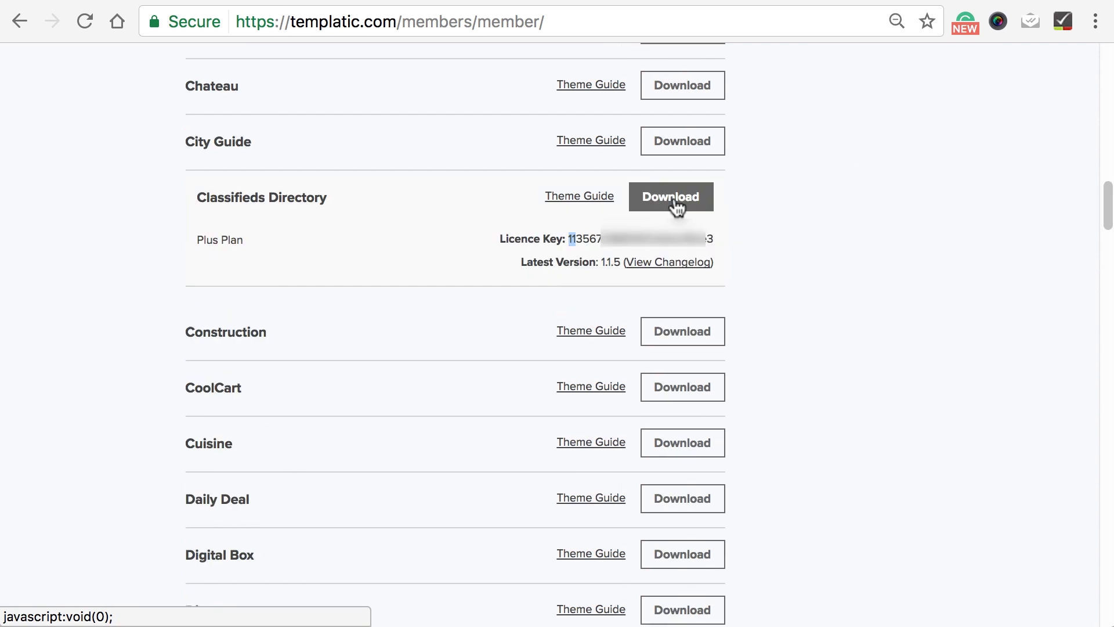
pyautogui.moveTo(569, 235); pyautogui.dragTo(571, 234)
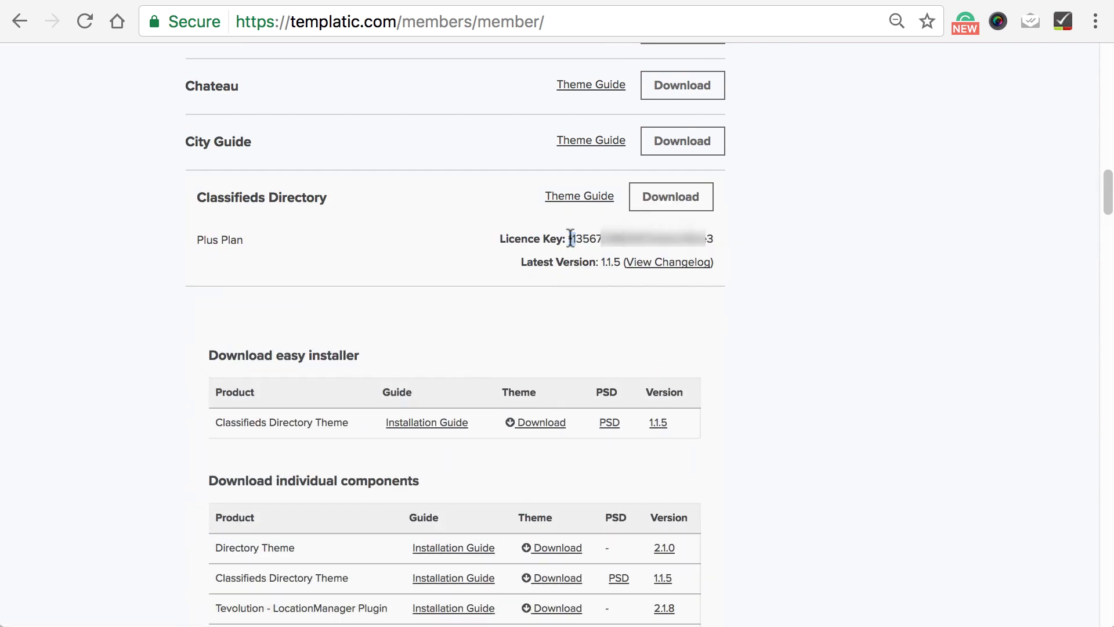
pyautogui.doubleClick(569, 238)
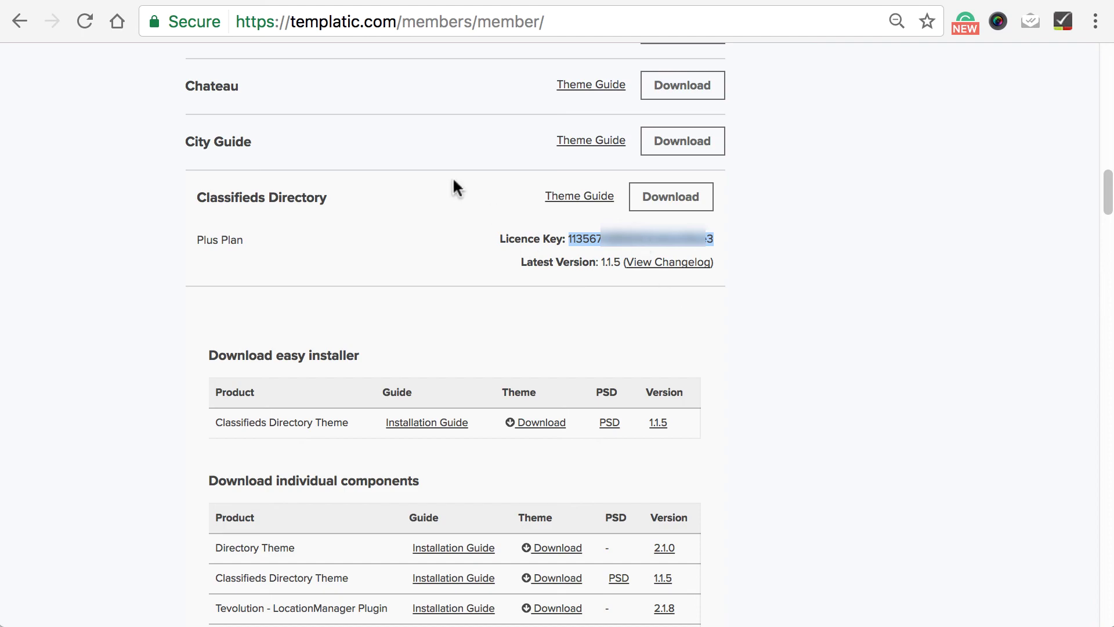
# - Paste and verify the Classifieds licence key in WordPress, then install the sample data
pyautogui.hotkey('ctrl', 'Tab')
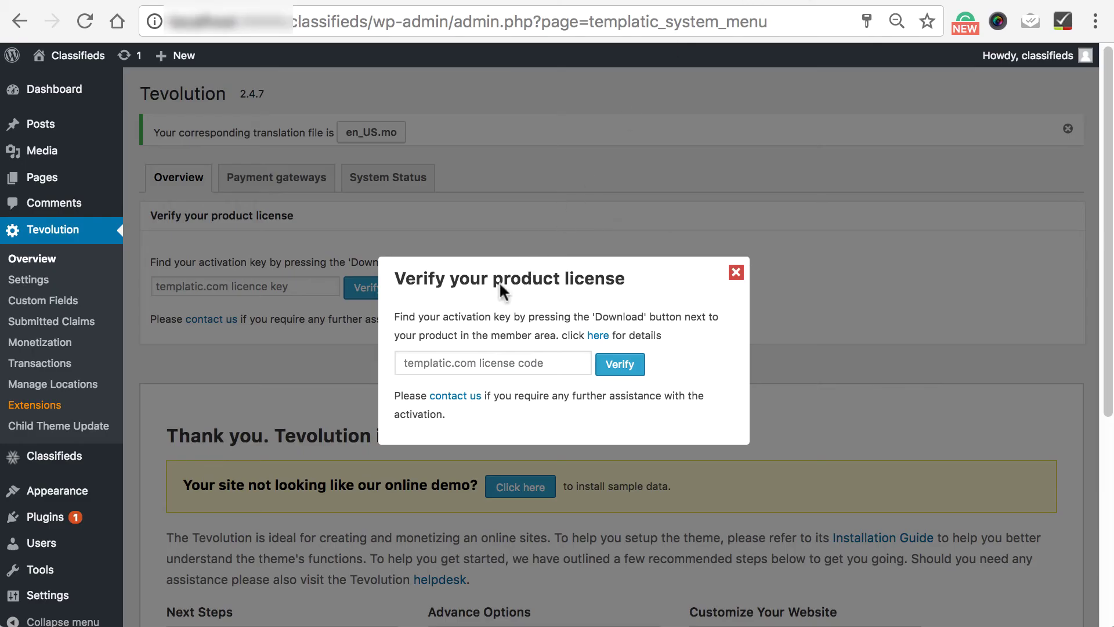
pyautogui.rightClick(444, 369)
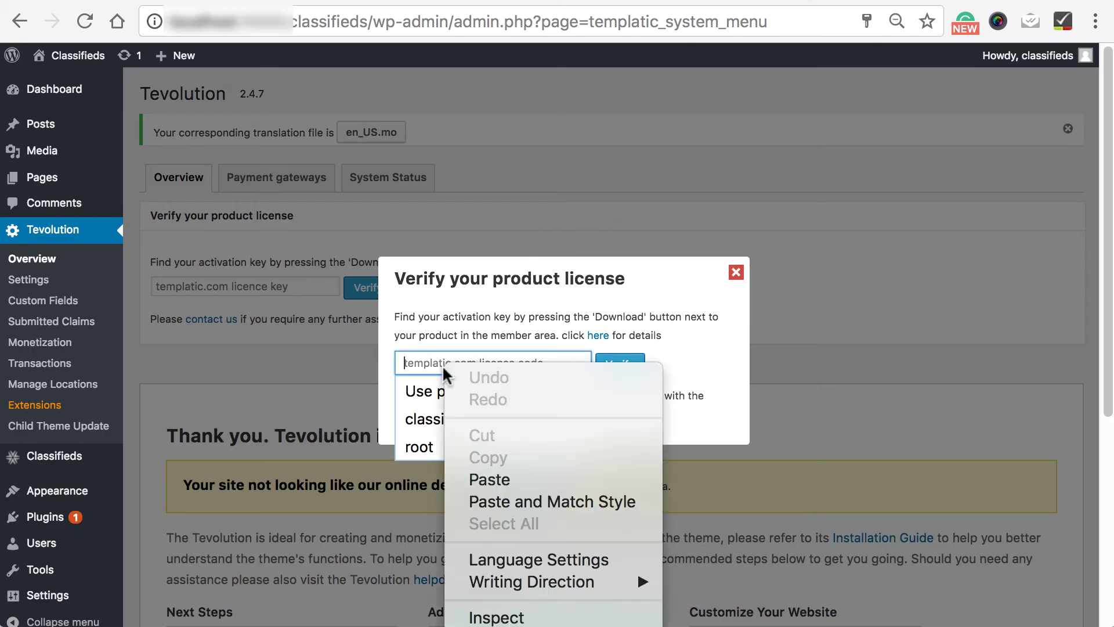
pyautogui.click(482, 480)
pyautogui.click(618, 366)
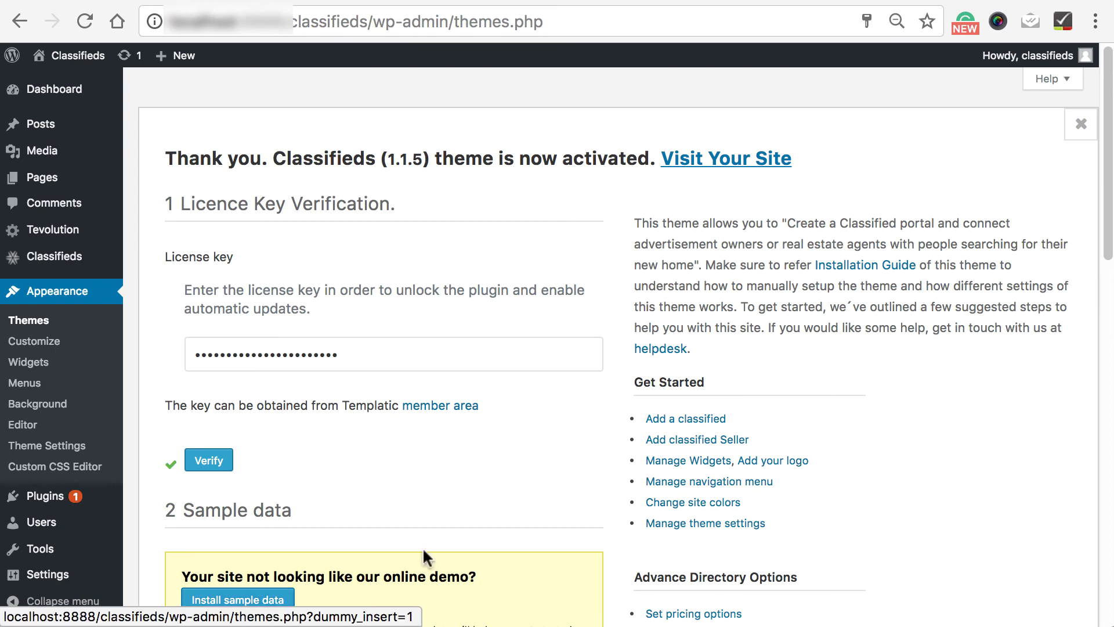
pyautogui.click(240, 601)
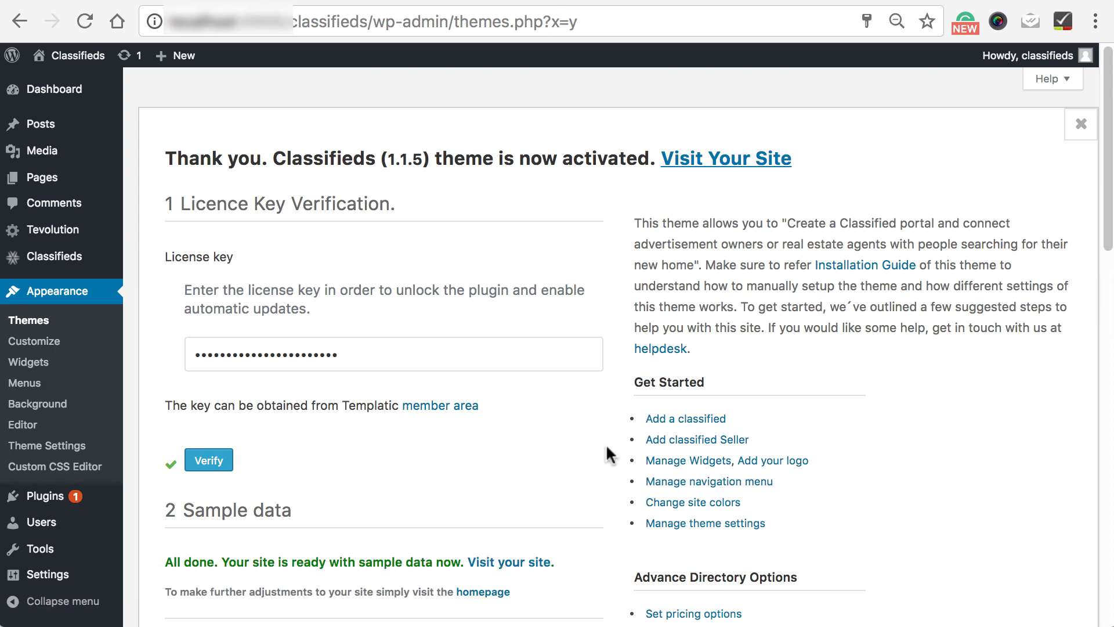
# - Visit the live Classifieds homepage to view it populated with sample listings
pyautogui.moveTo(61, 58)
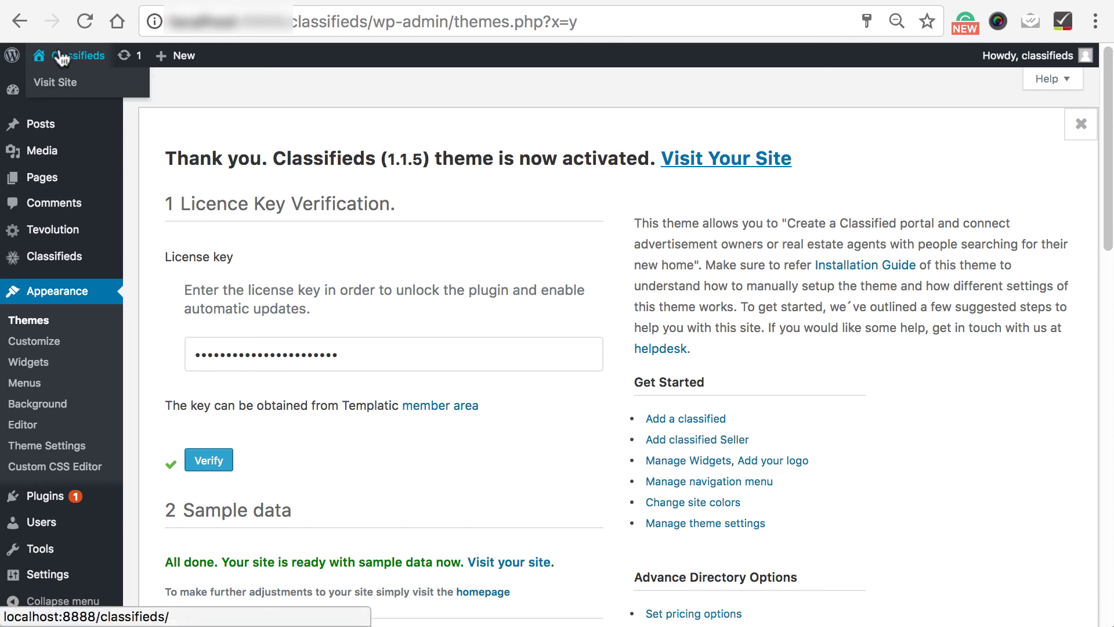
pyautogui.click(65, 84)
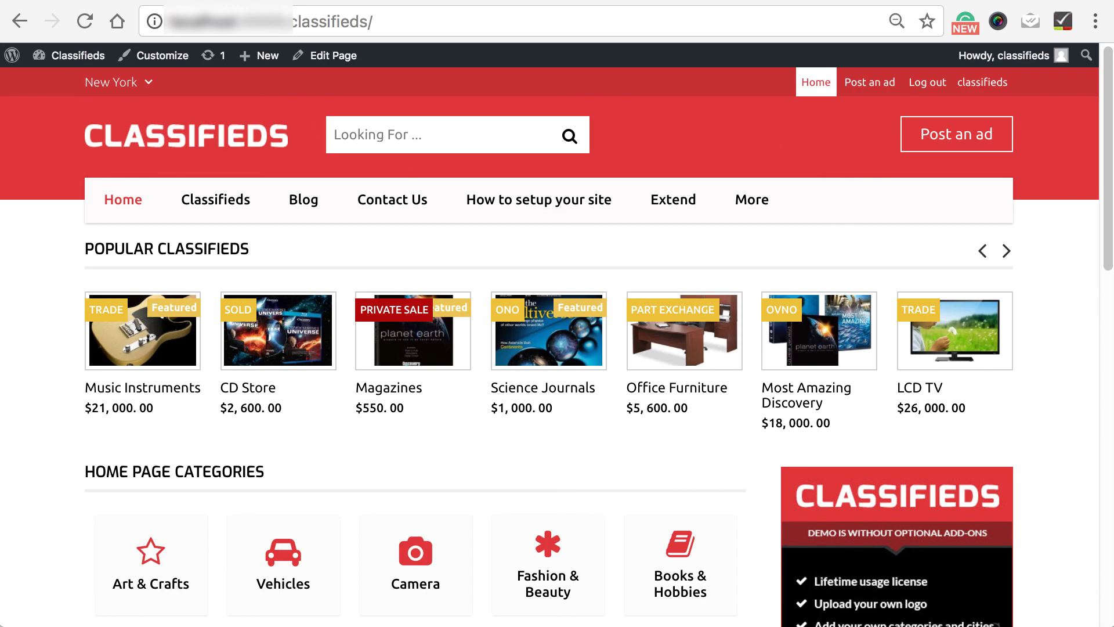
pyautogui.moveTo(1108, 90); pyautogui.dragTo(1096, 87)
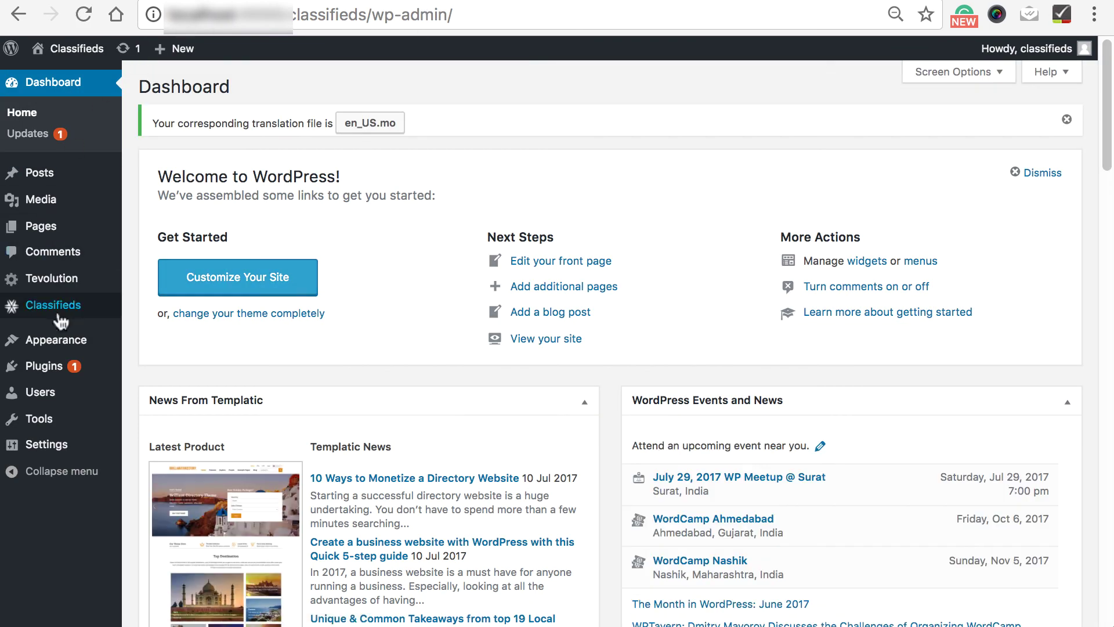
pyautogui.moveTo(58, 342)
pyautogui.click(158, 365)
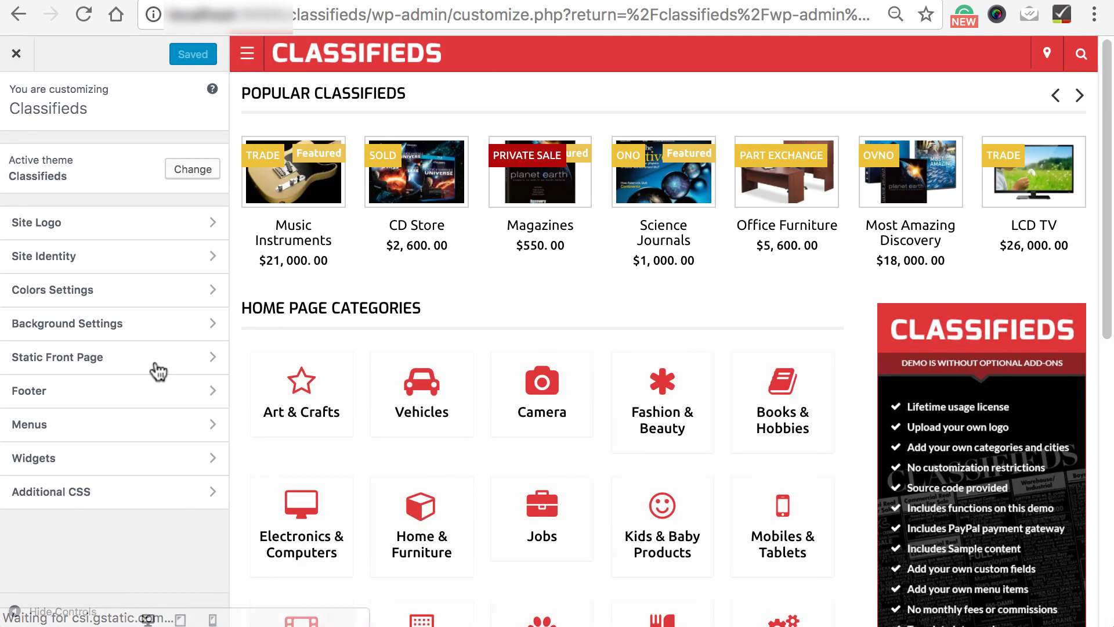
pyautogui.click(100, 225)
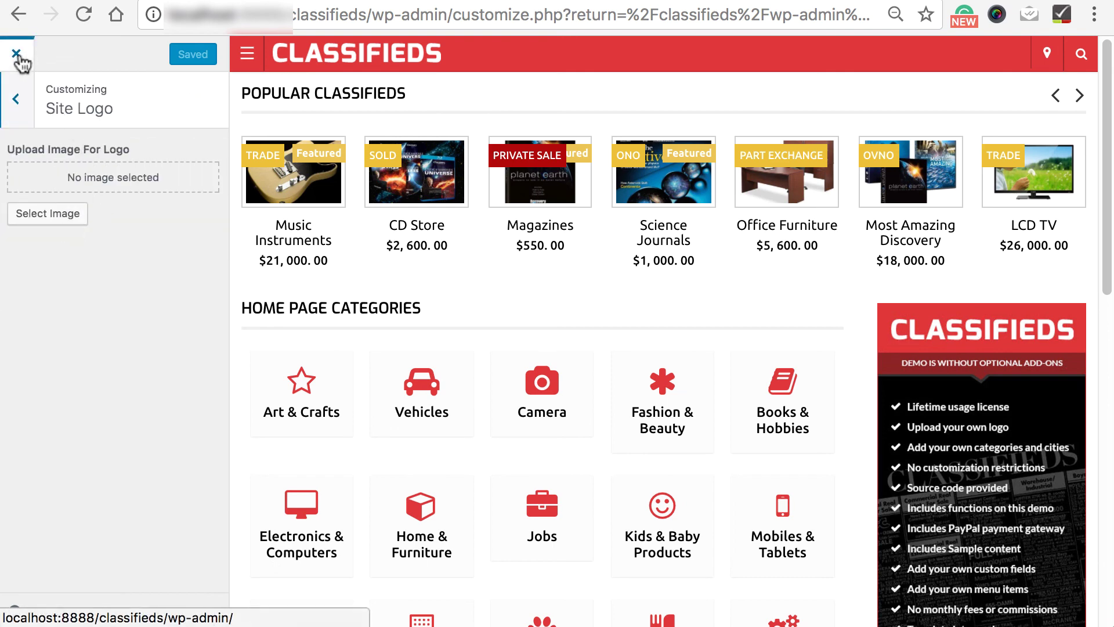
pyautogui.click(18, 104)
pyautogui.click(27, 262)
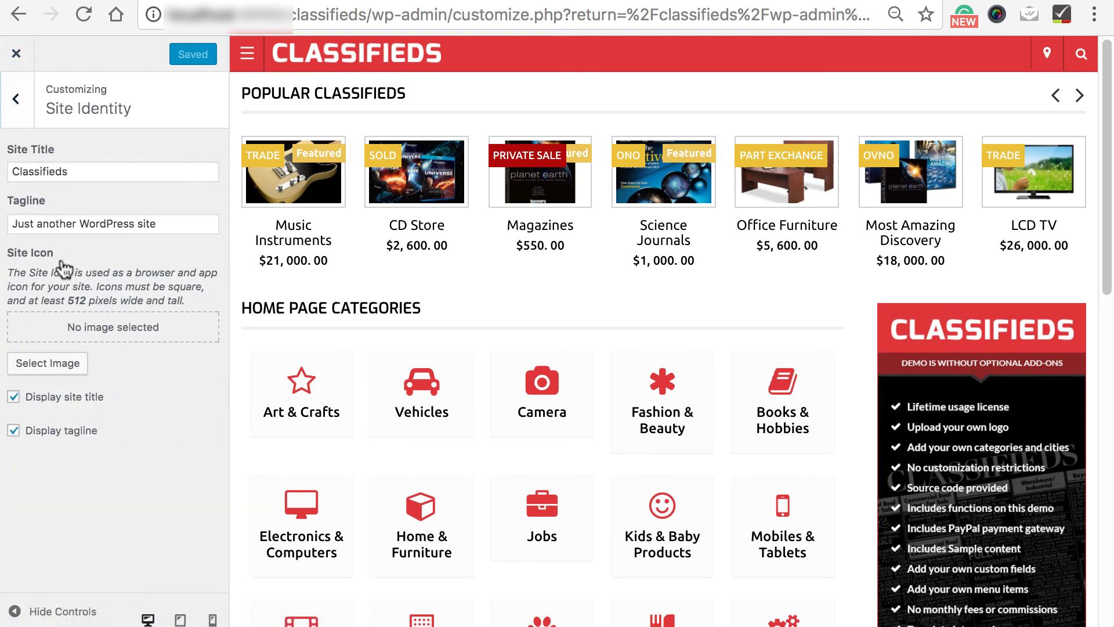
pyautogui.click(17, 99)
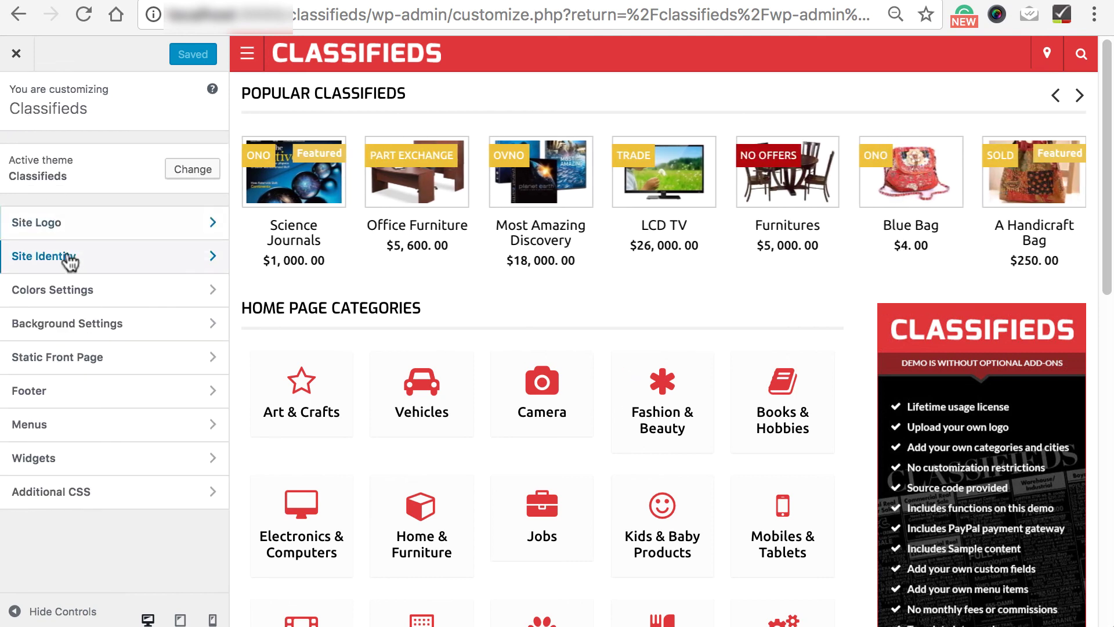
pyautogui.click(76, 293)
pyautogui.click(18, 99)
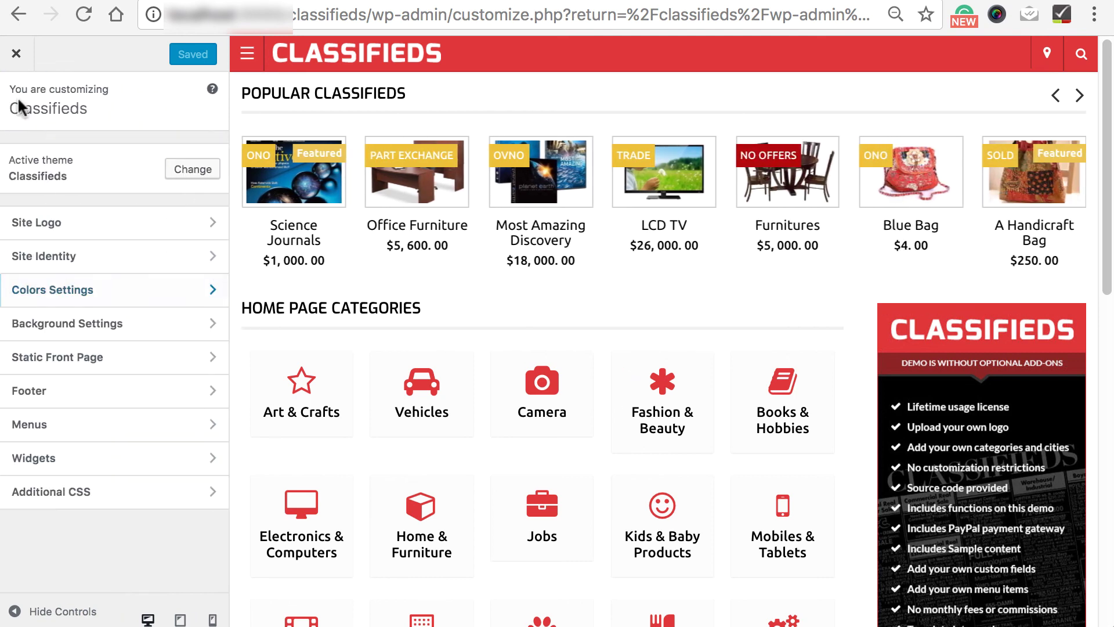
pyautogui.click(29, 328)
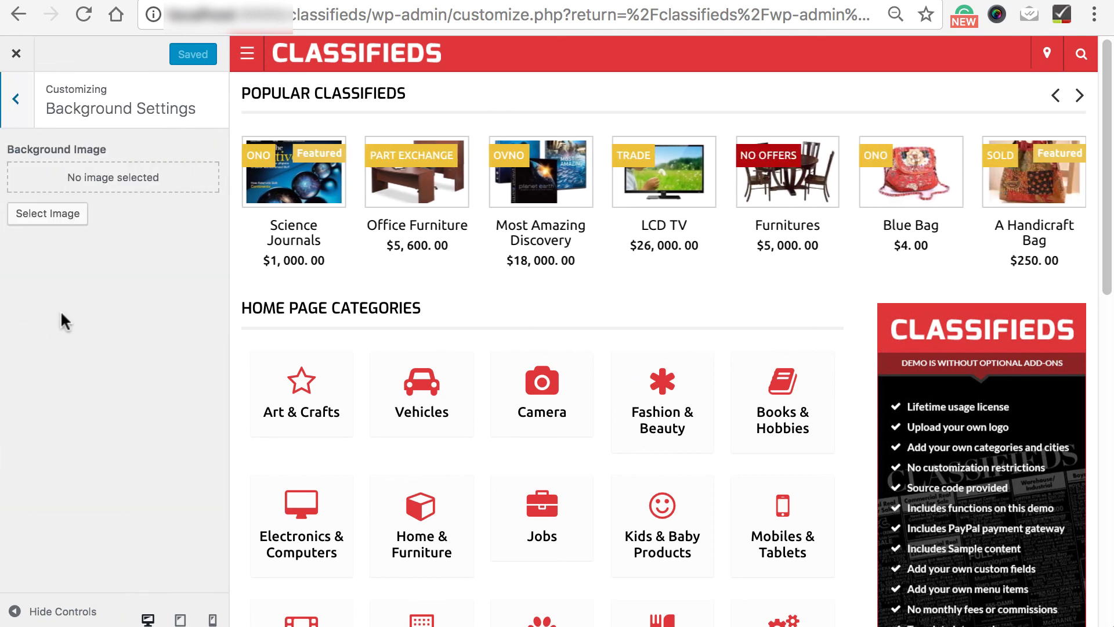
pyautogui.click(18, 104)
pyautogui.click(16, 54)
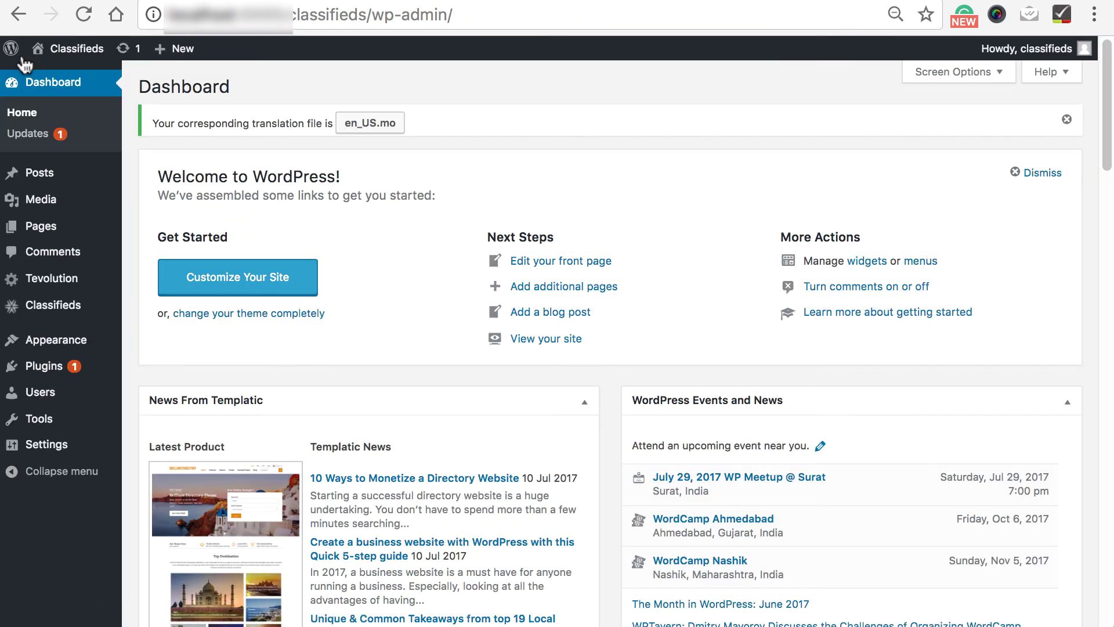
# - Browse the classified listings, Add Classified, custom fields manager and Tevolution Monetization pages
pyautogui.click(57, 303)
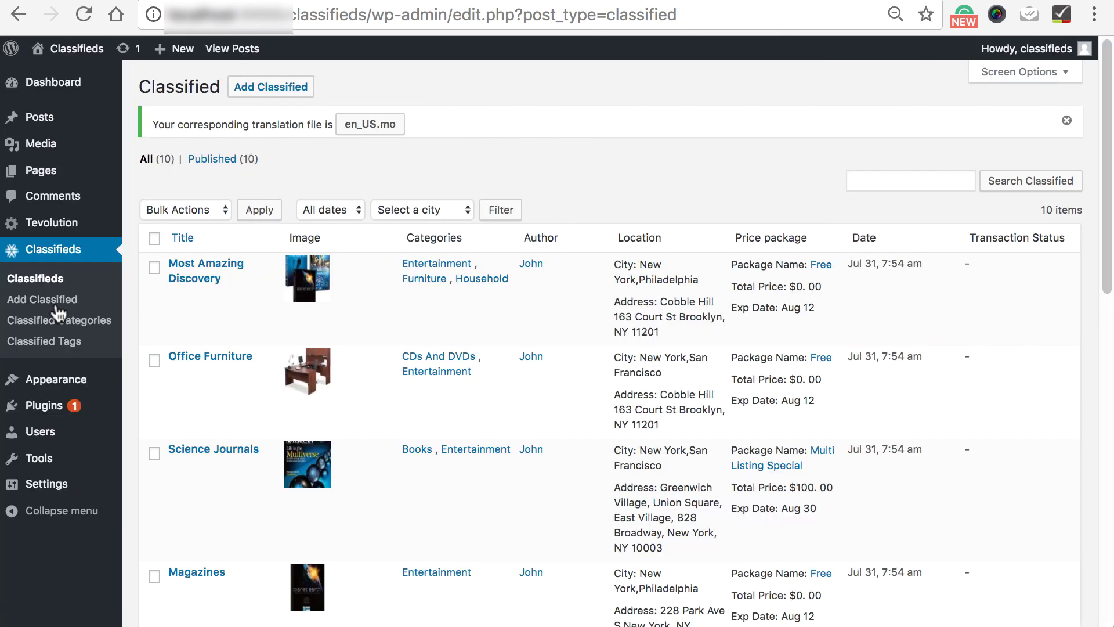
pyautogui.click(287, 91)
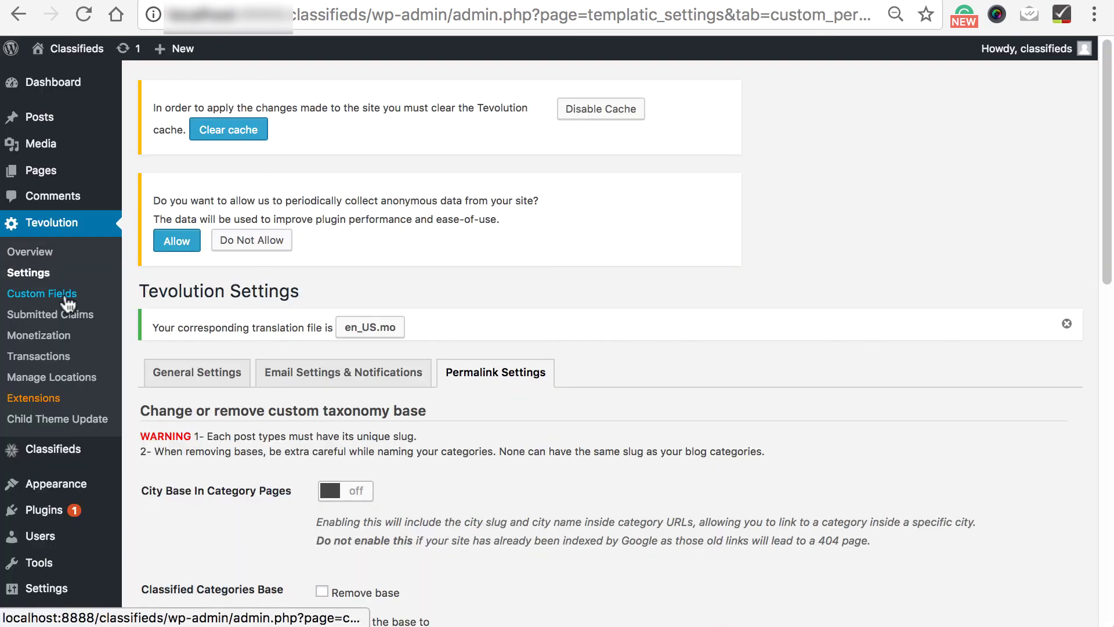
pyautogui.click(66, 296)
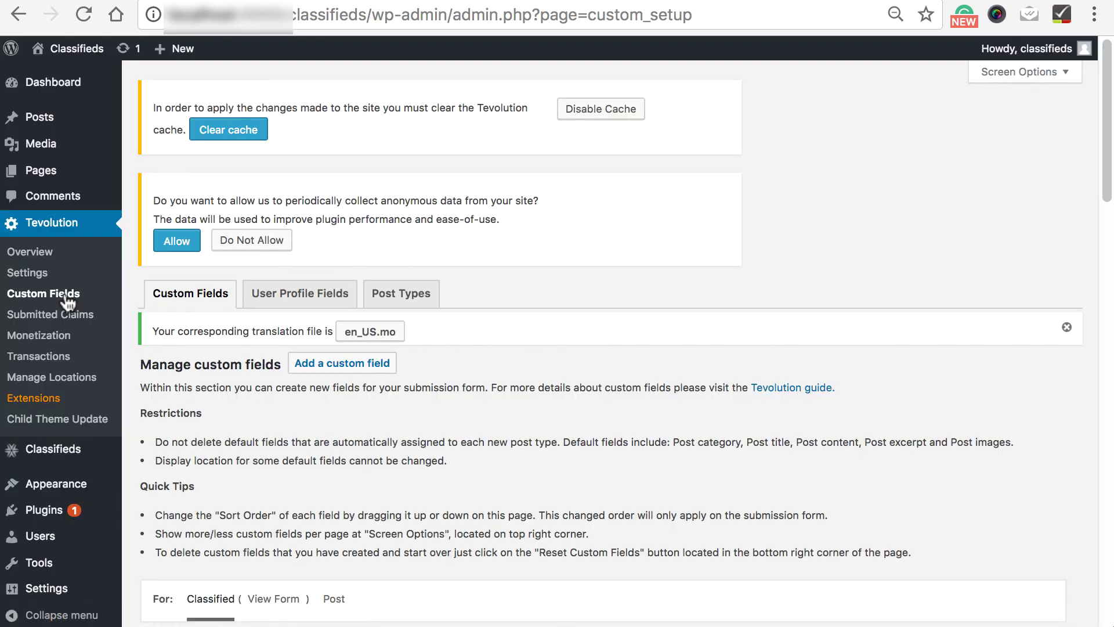
pyautogui.click(55, 339)
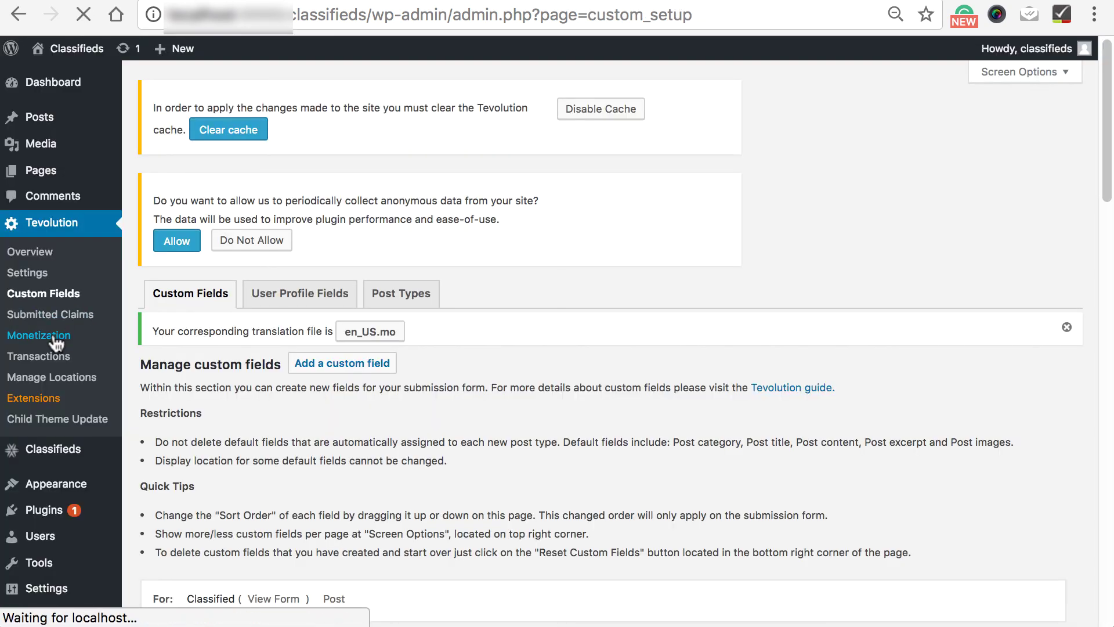